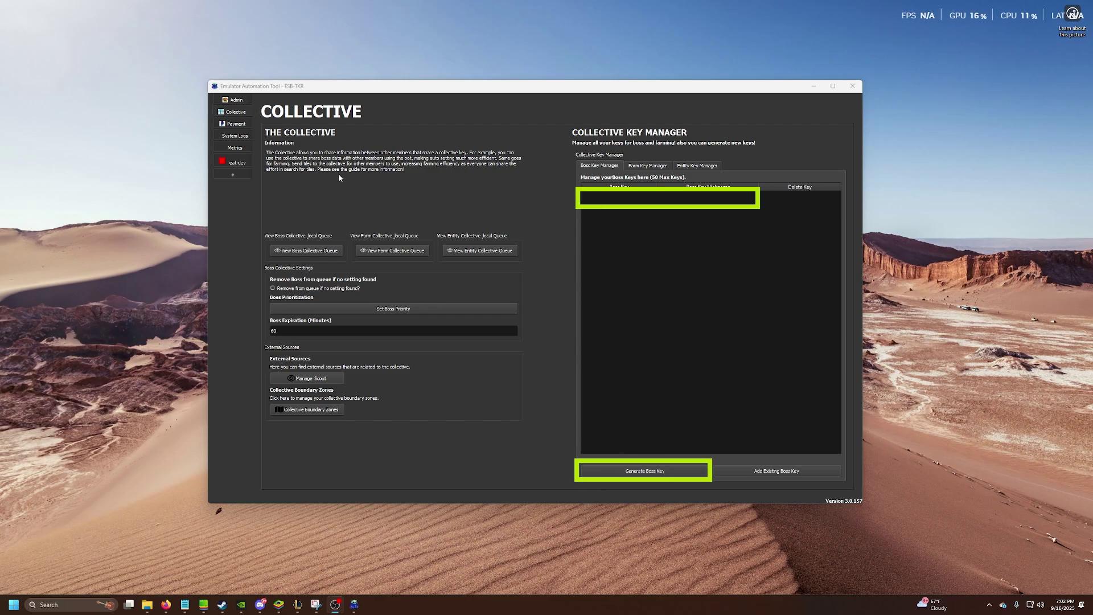
Generate a new boss collective key and check the boss collective queue
left_click(646, 472)
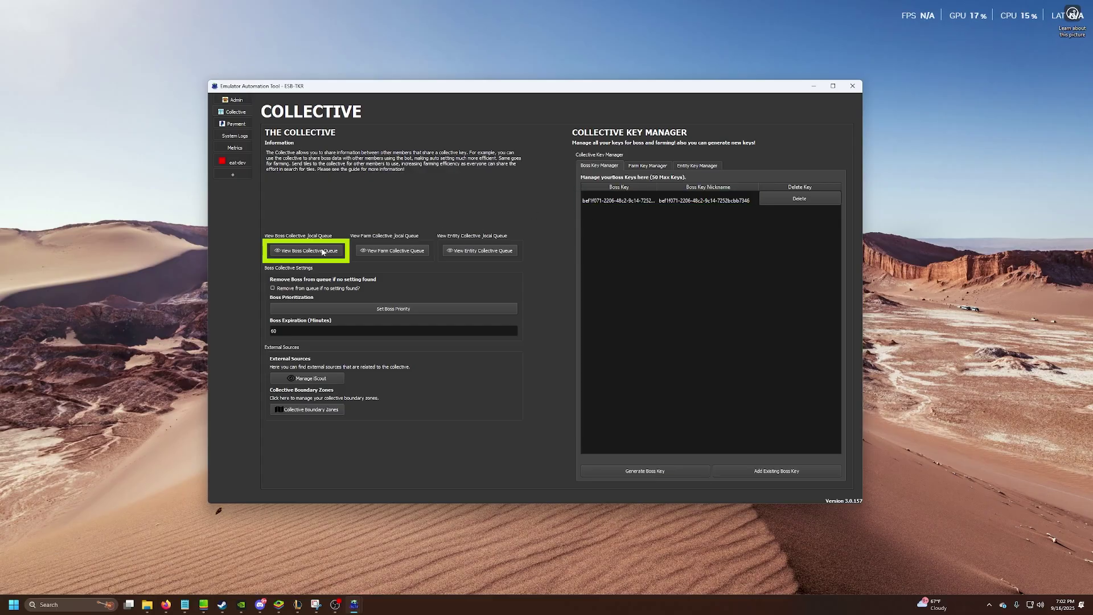
left_click(285, 255)
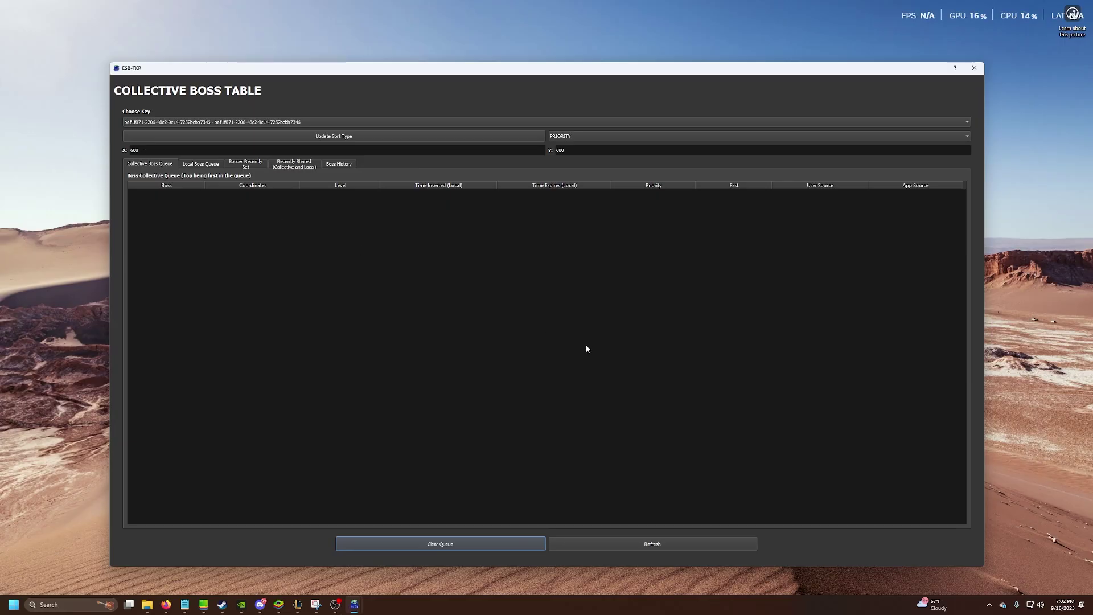
left_click(974, 68)
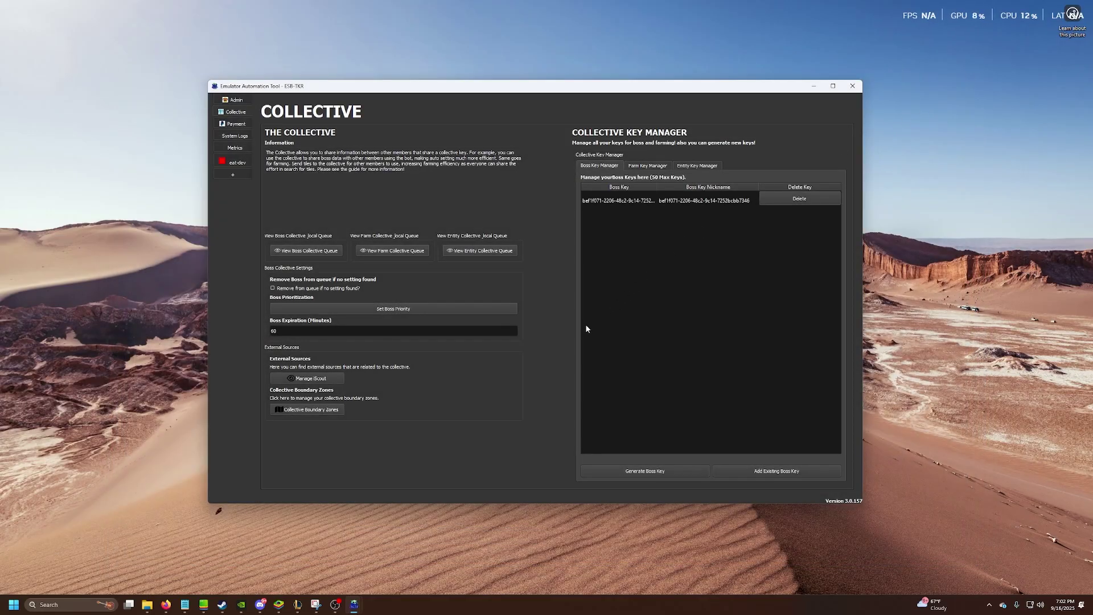
Add the iScout API key as a new key in the iScout API Key Manager
left_click(312, 381)
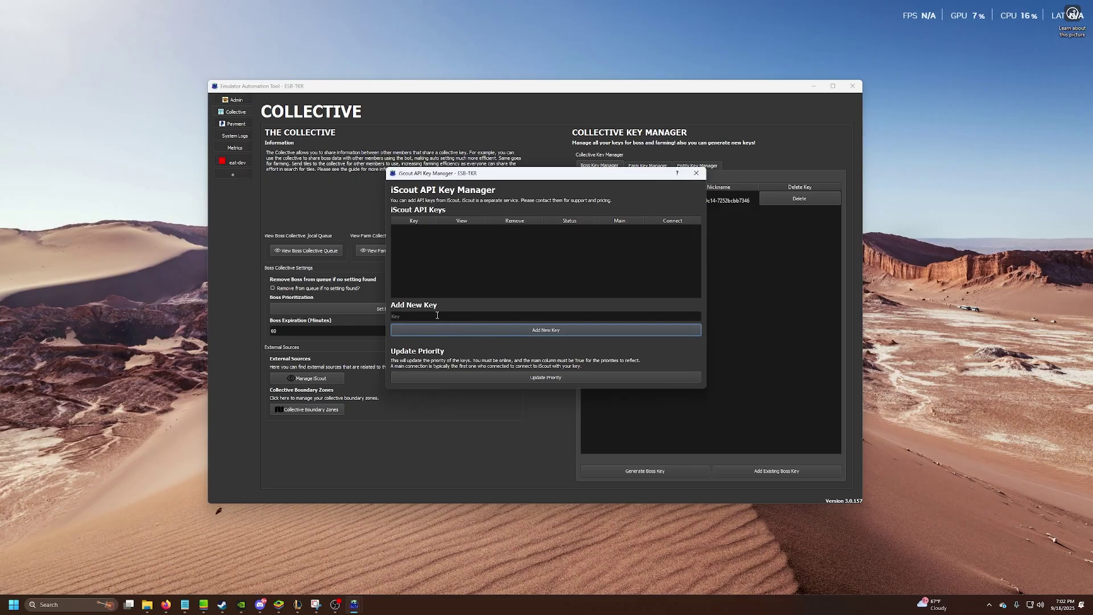
left_click_drag(432, 173, 277, 200)
left_click(294, 340)
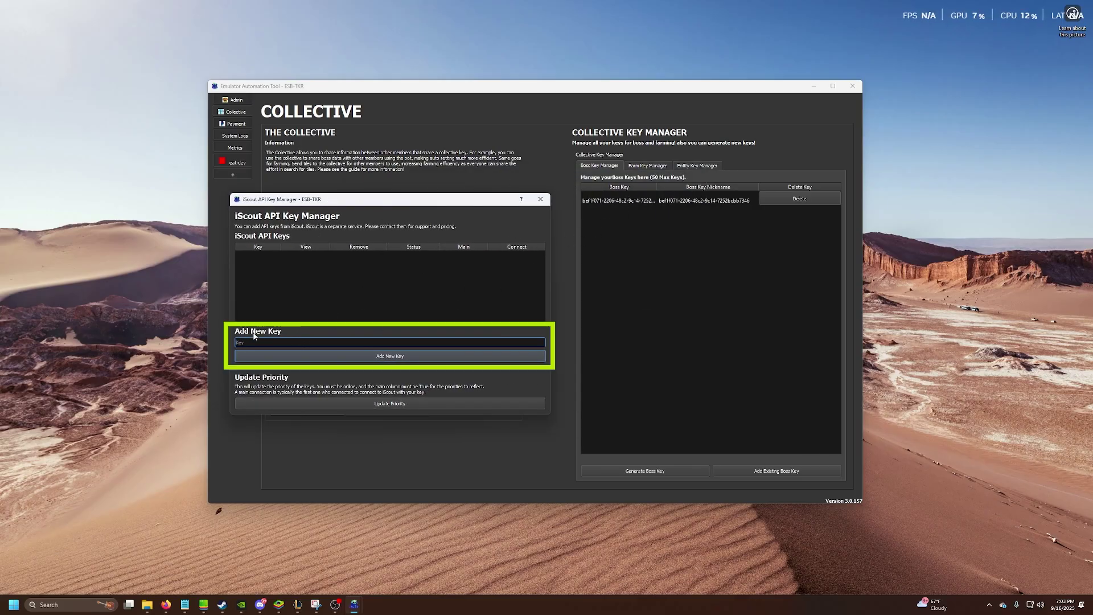
key("ctrl+v")
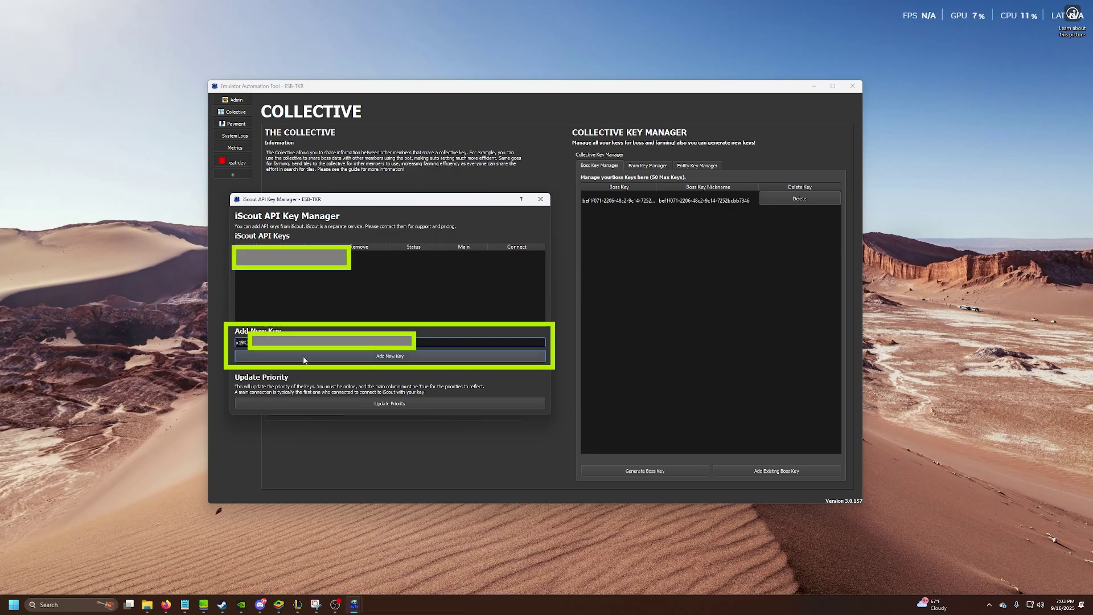
left_click(303, 358)
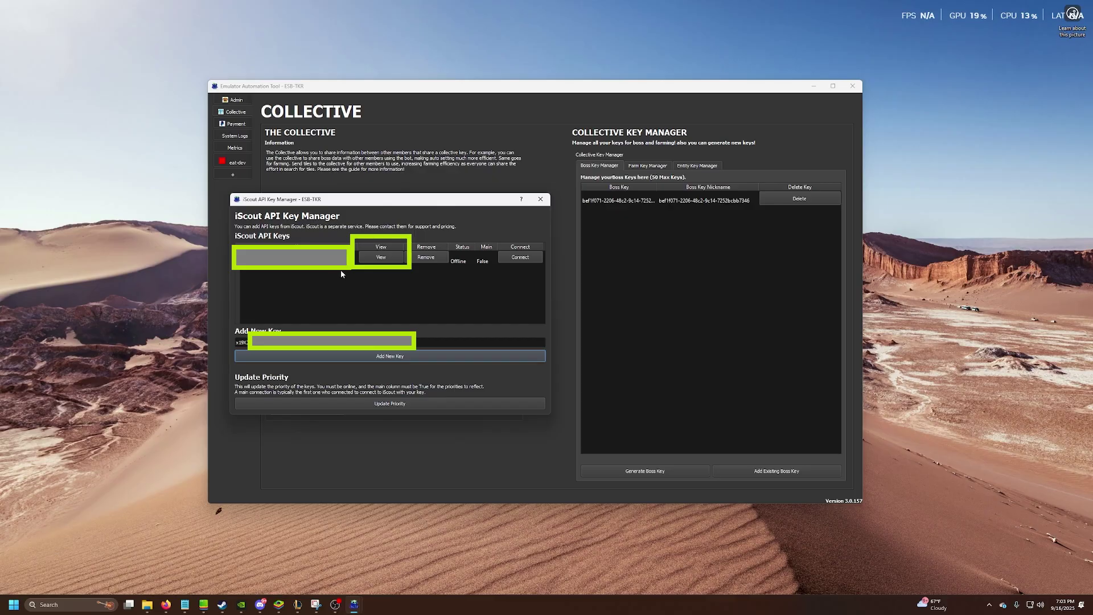
Associate the boss collective key with the iScout API key and connect that API key
left_click(378, 257)
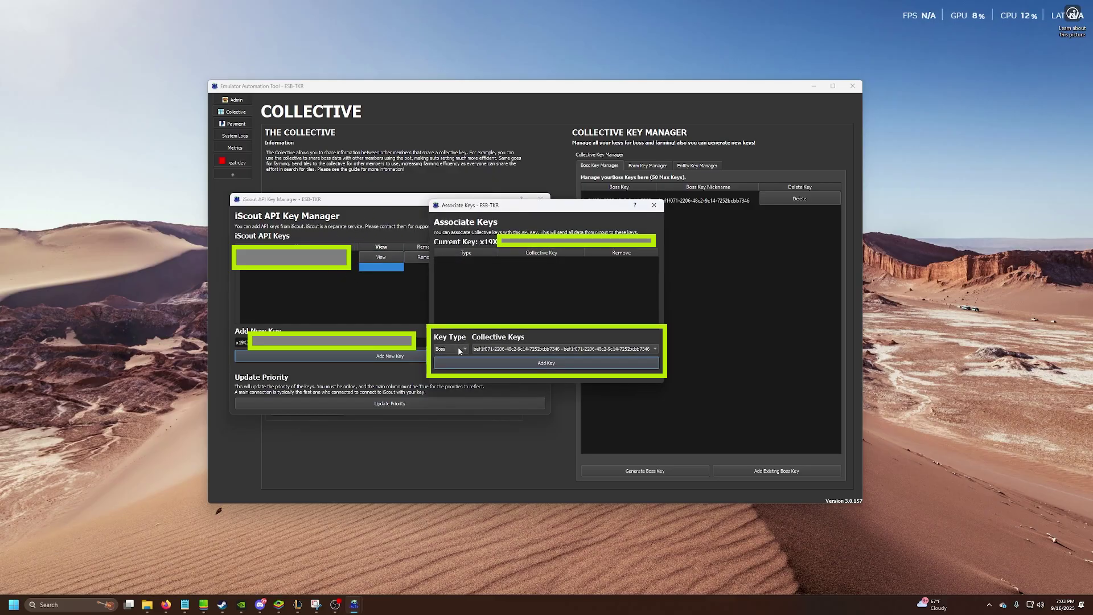
left_click(480, 360)
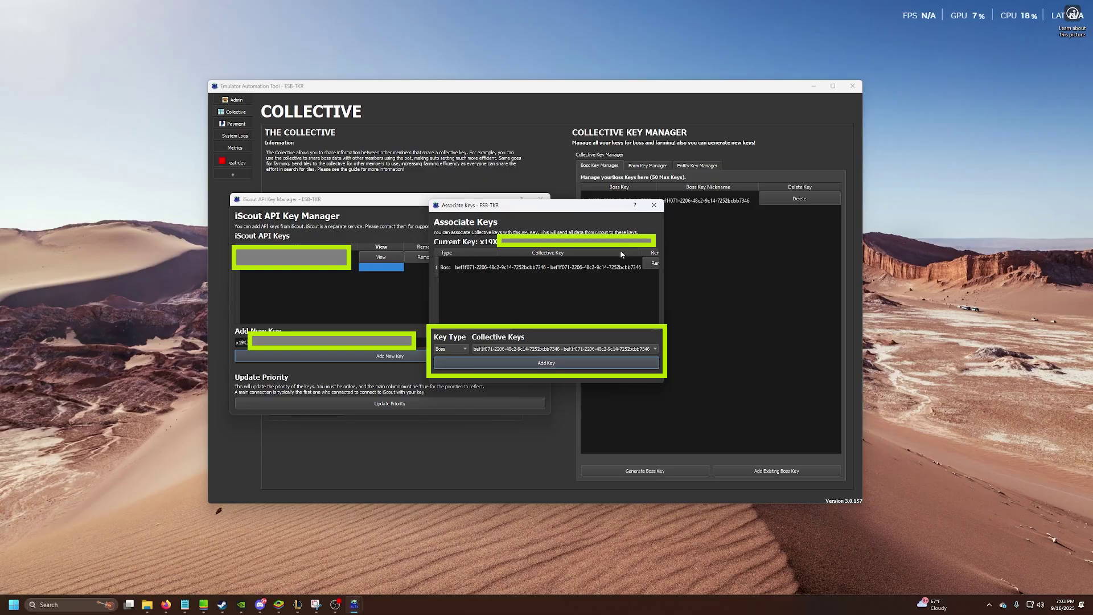
left_click(655, 208)
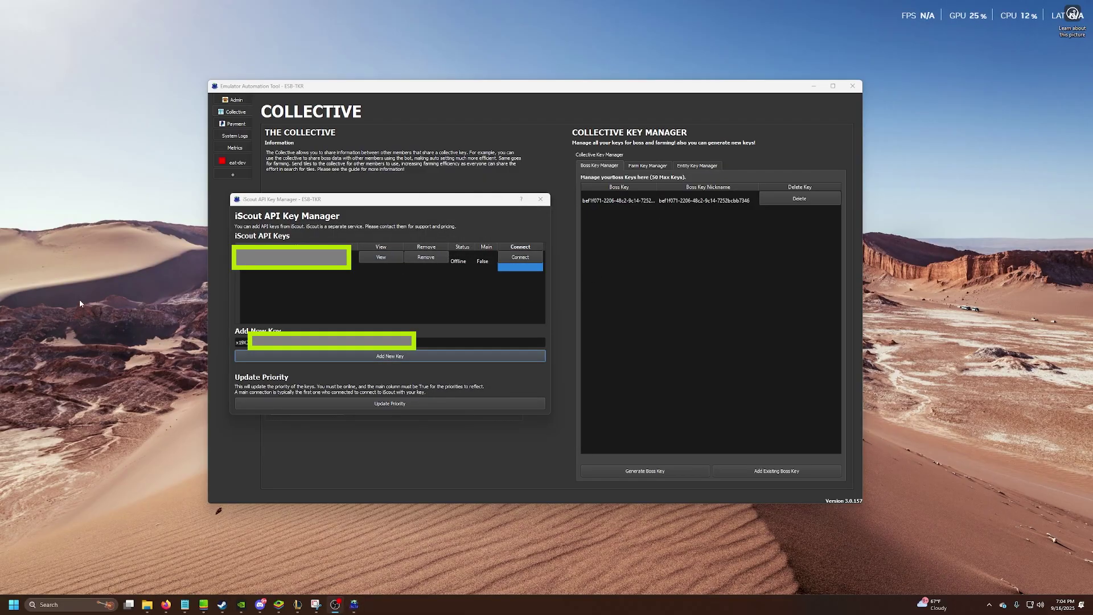
left_click(509, 259)
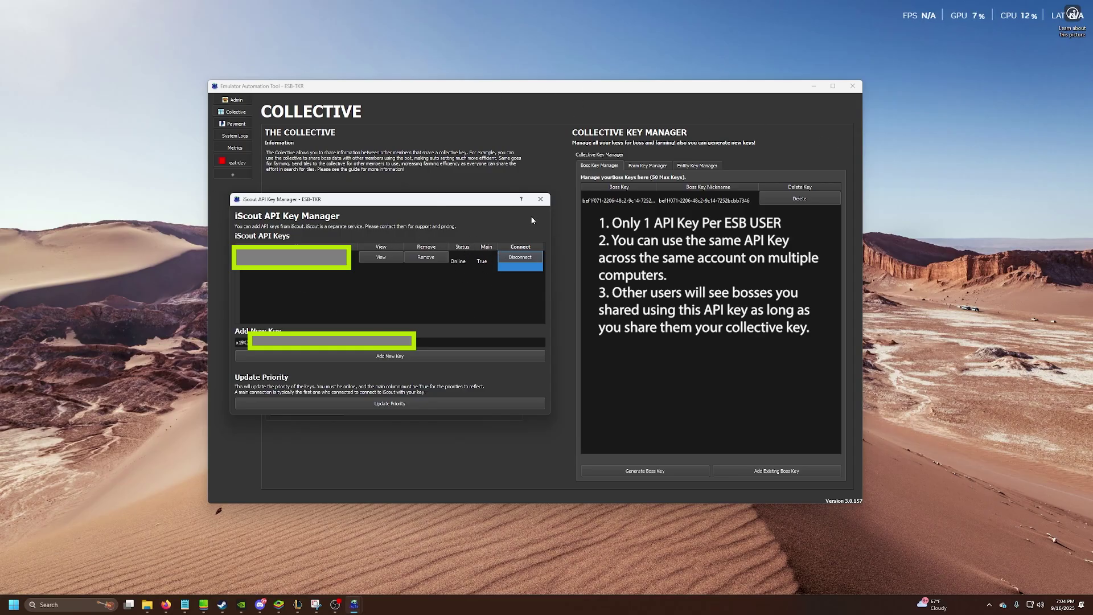
left_click(542, 202)
Refresh the boss collective queue and examine the shared bosses and their coordinates
left_click(306, 252)
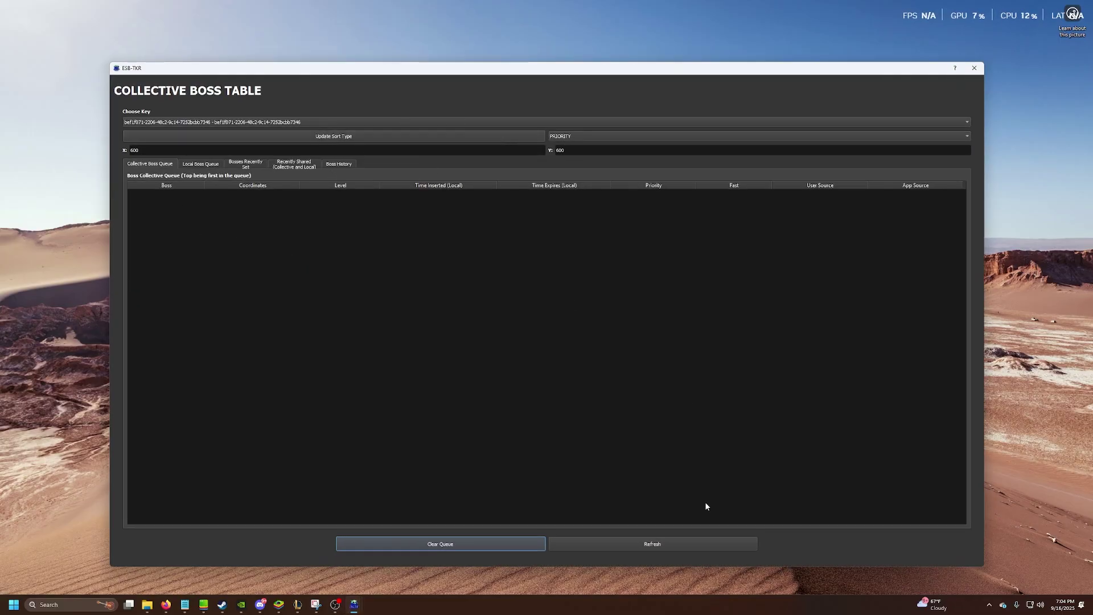
left_click(586, 545)
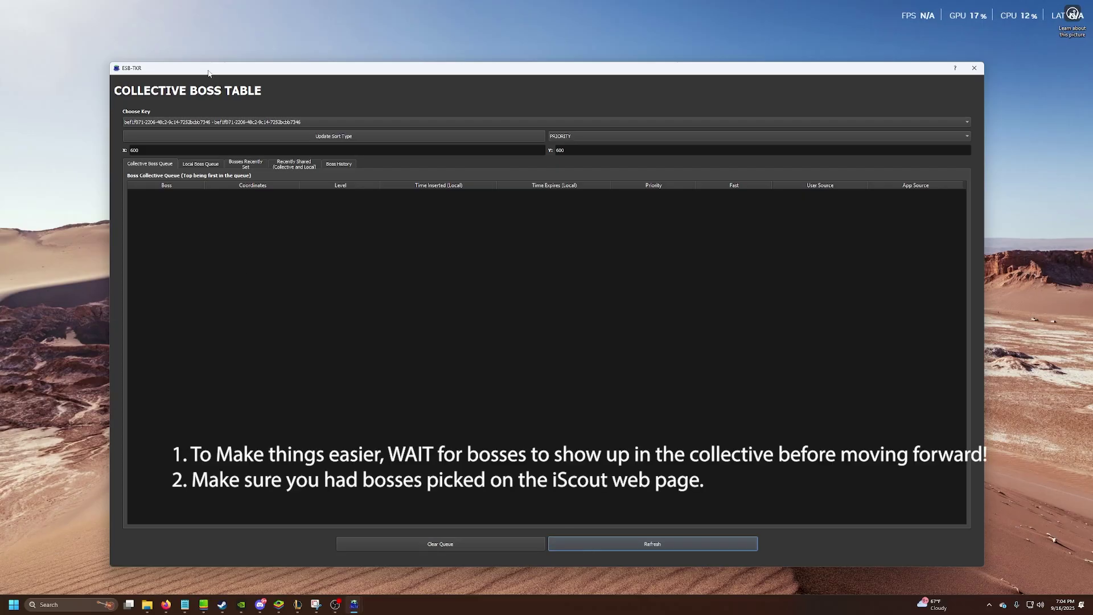
left_click_drag(209, 72, 246, 72)
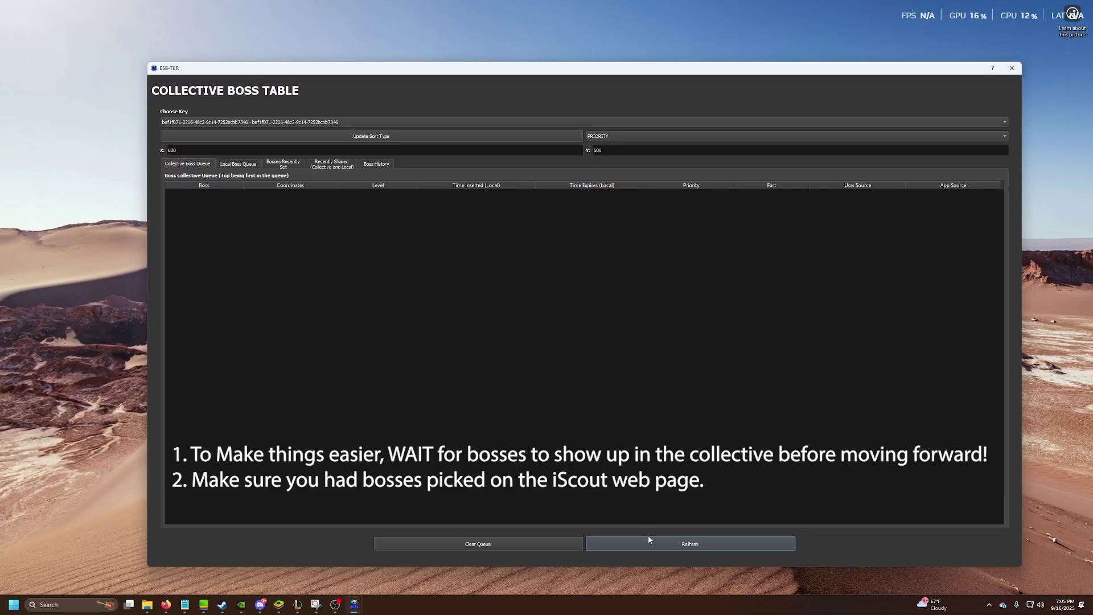
left_click_drag(258, 76, 220, 76)
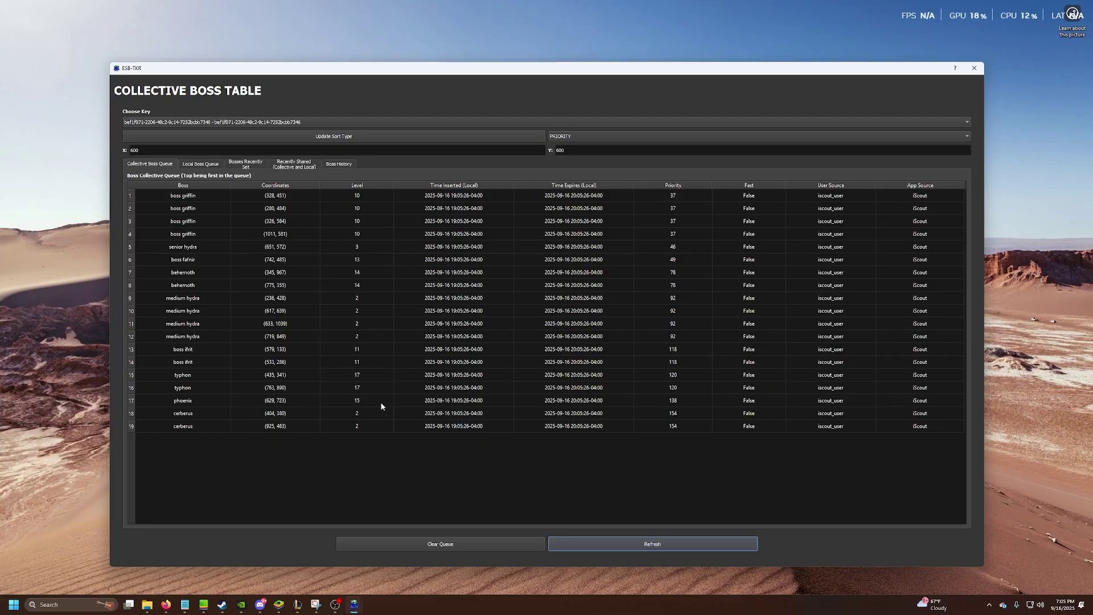
left_click_drag(166, 339, 225, 274)
left_click(275, 247)
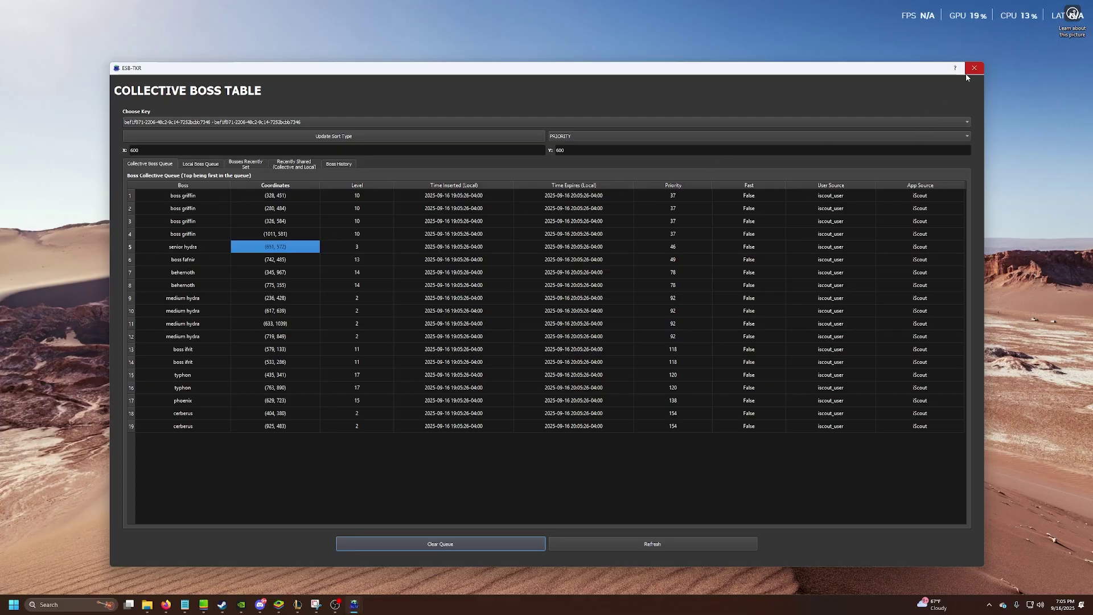
left_click(974, 69)
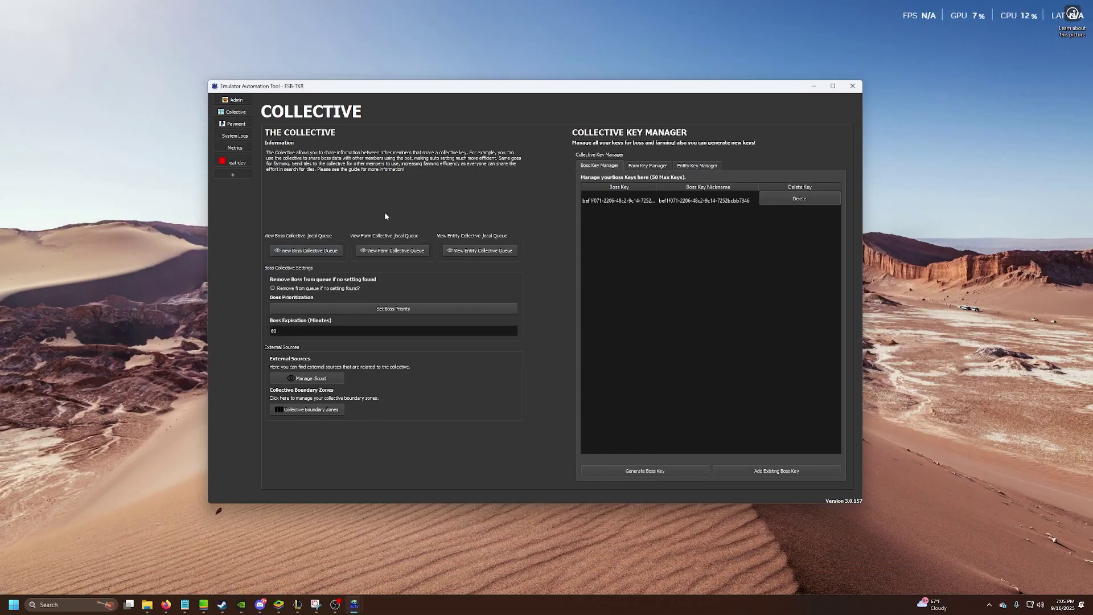
Assign the generated boss key as the Boss Collective Key in the eat-dev instance's profile settings
left_click(236, 162)
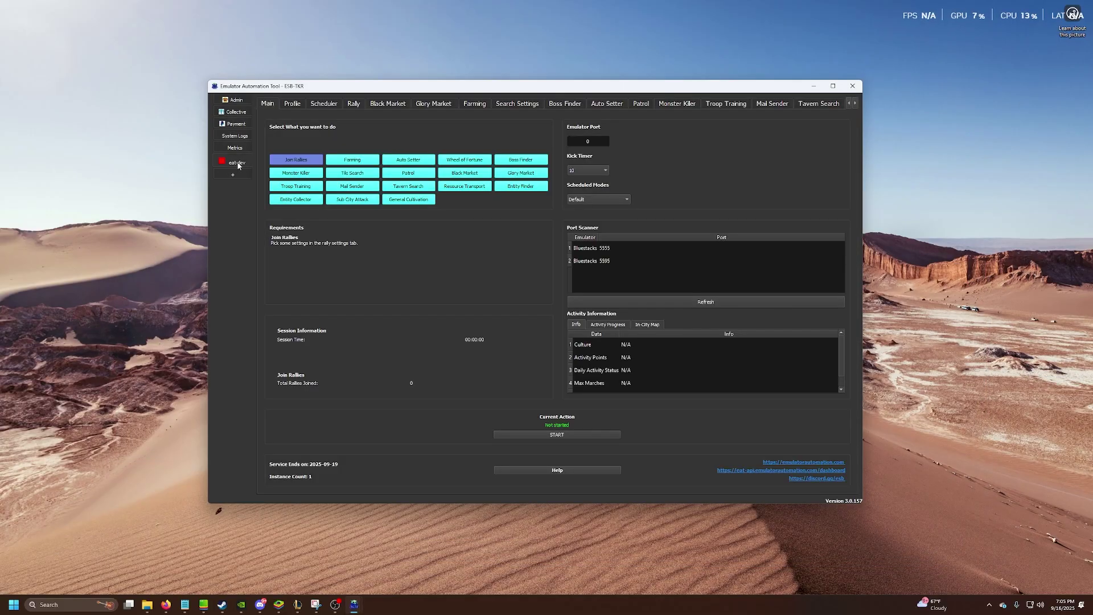
left_click(295, 105)
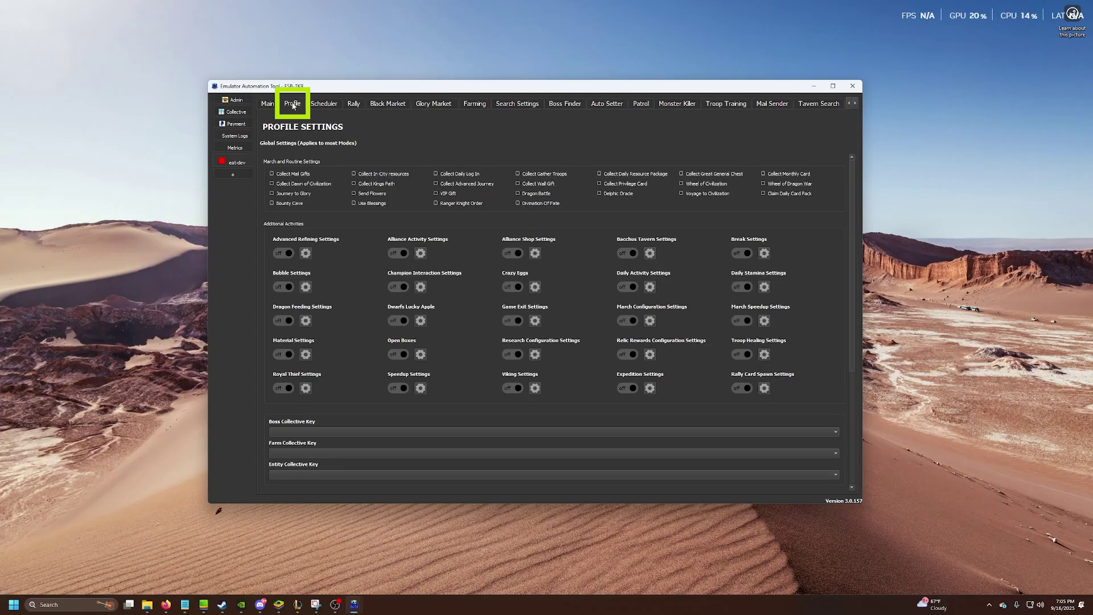
scroll(362, 393, "down", 1)
left_click(319, 406)
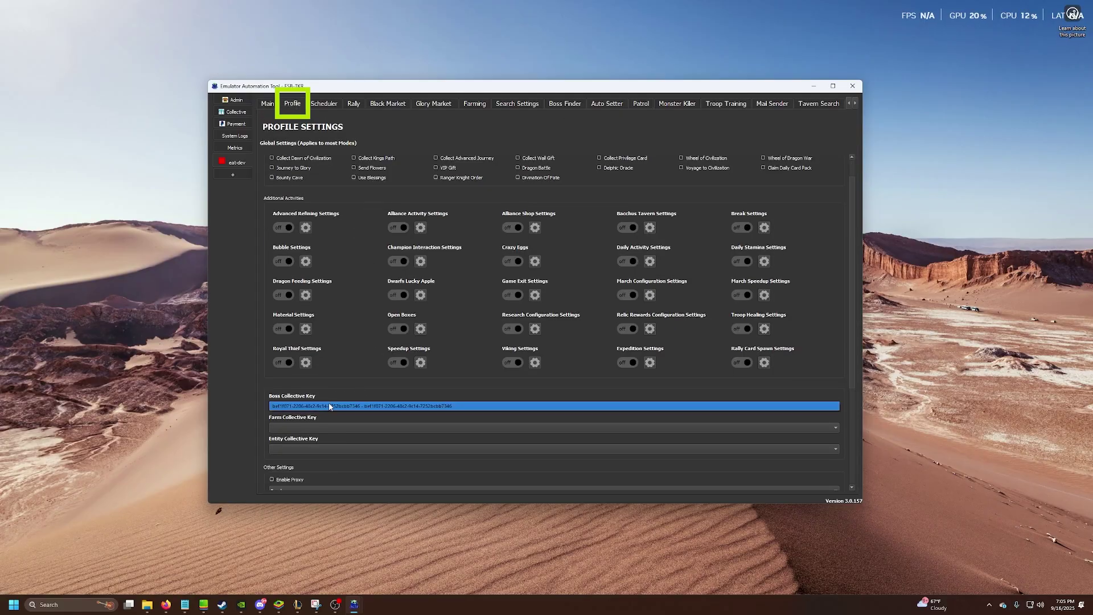
left_click(289, 410)
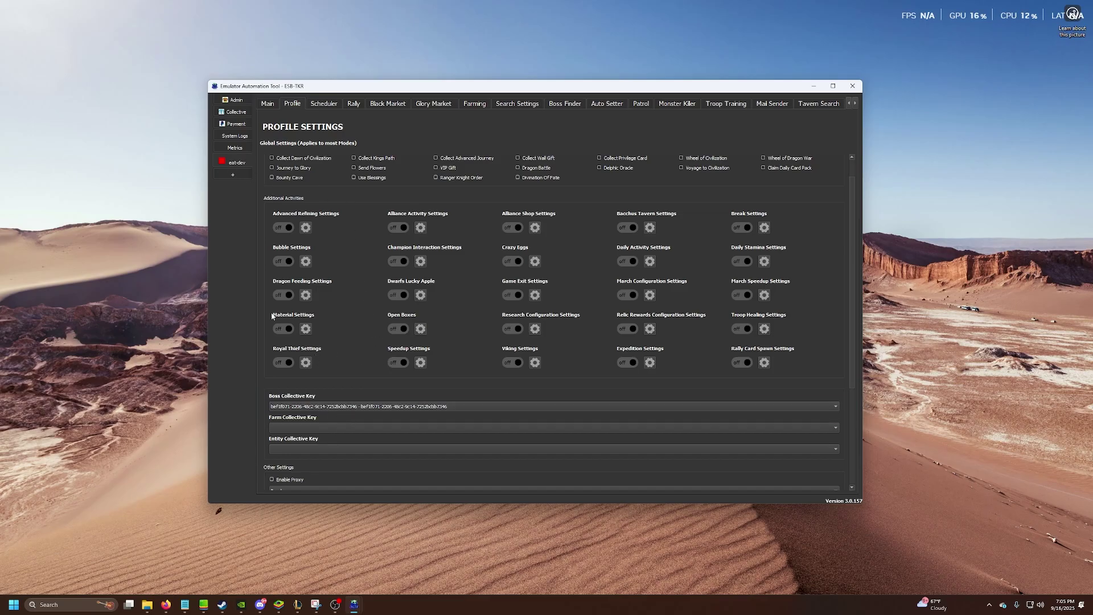
Review the boss collective queue again and return to the eat-dev profile settings
left_click(233, 111)
left_click(313, 251)
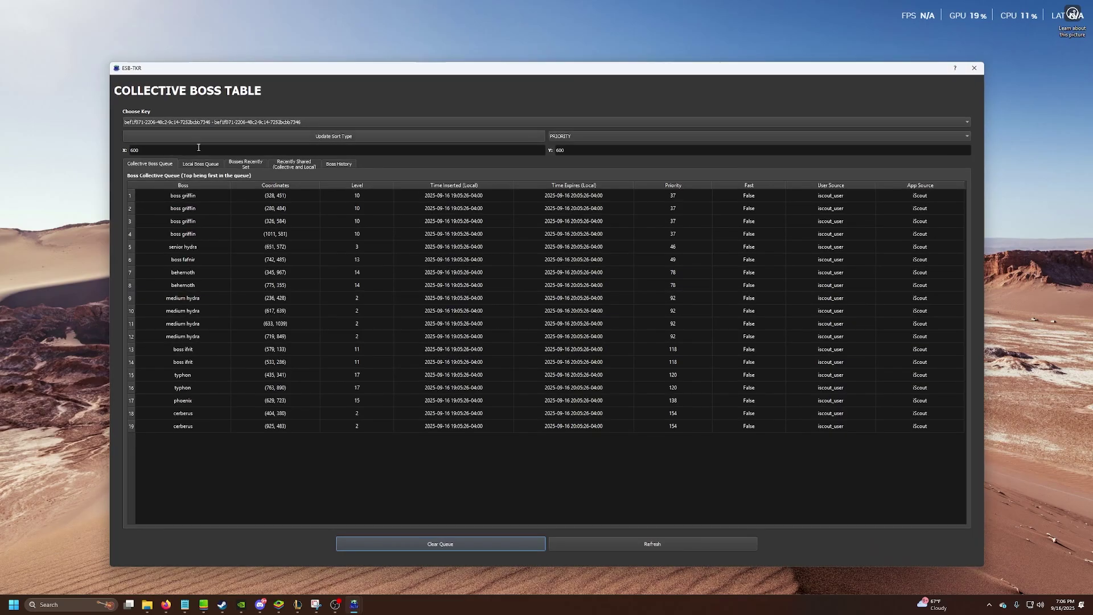
left_click(974, 68)
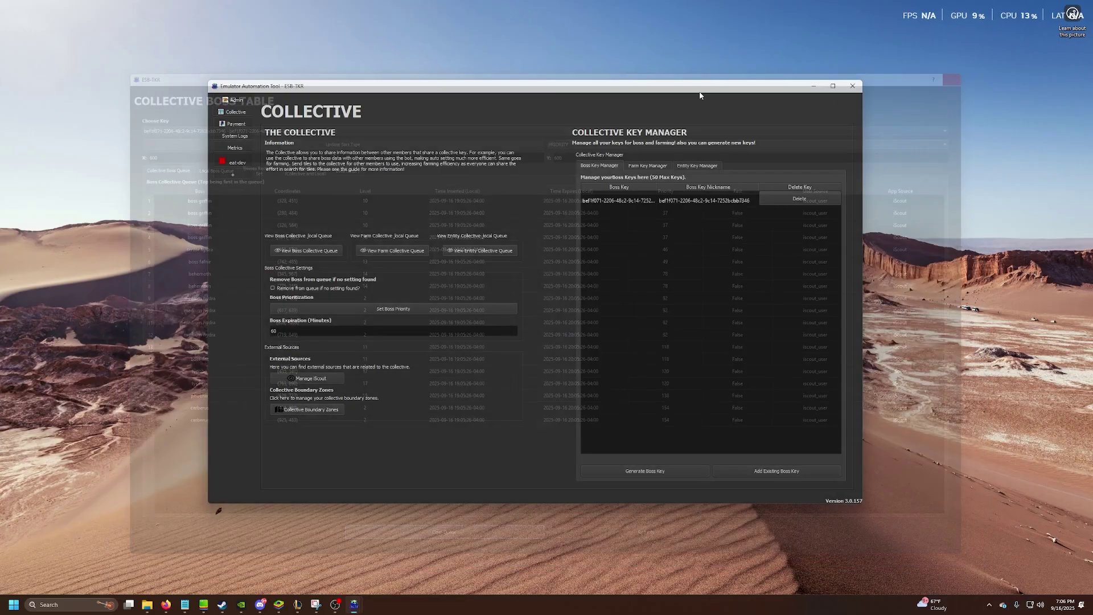
left_click(235, 163)
scroll(375, 218, "down", 3)
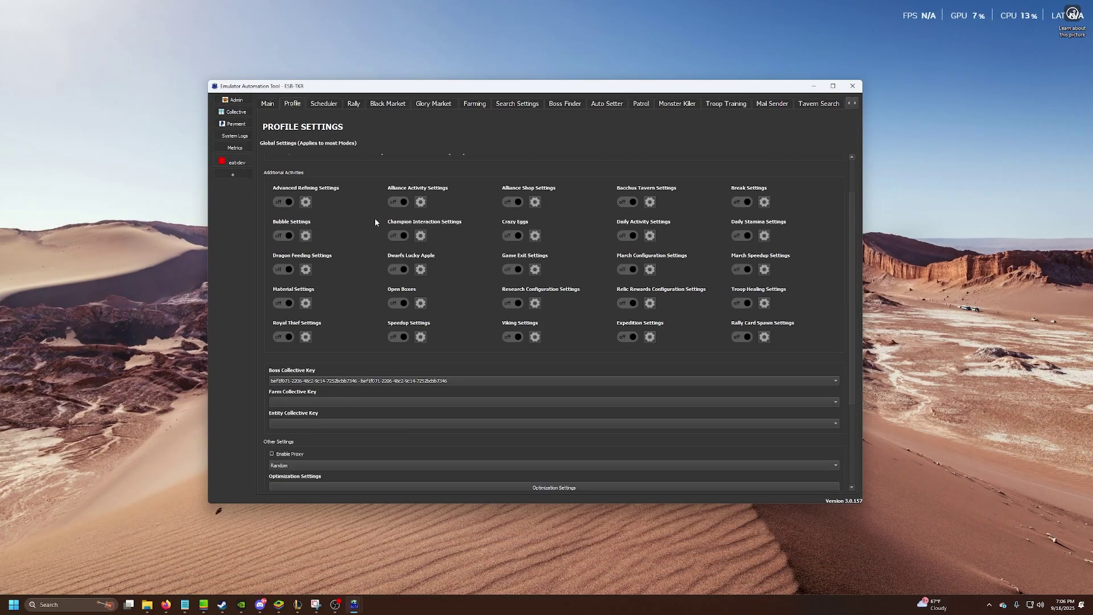
scroll(375, 217, "up", 3)
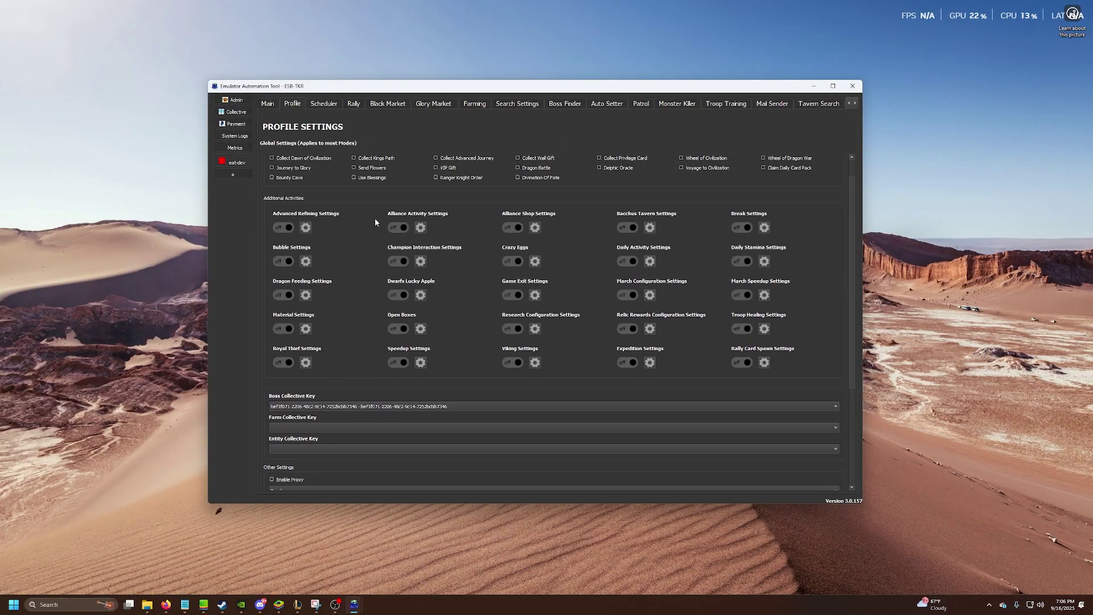
Create a new Auto Setter preset named cerberus
left_click(614, 105)
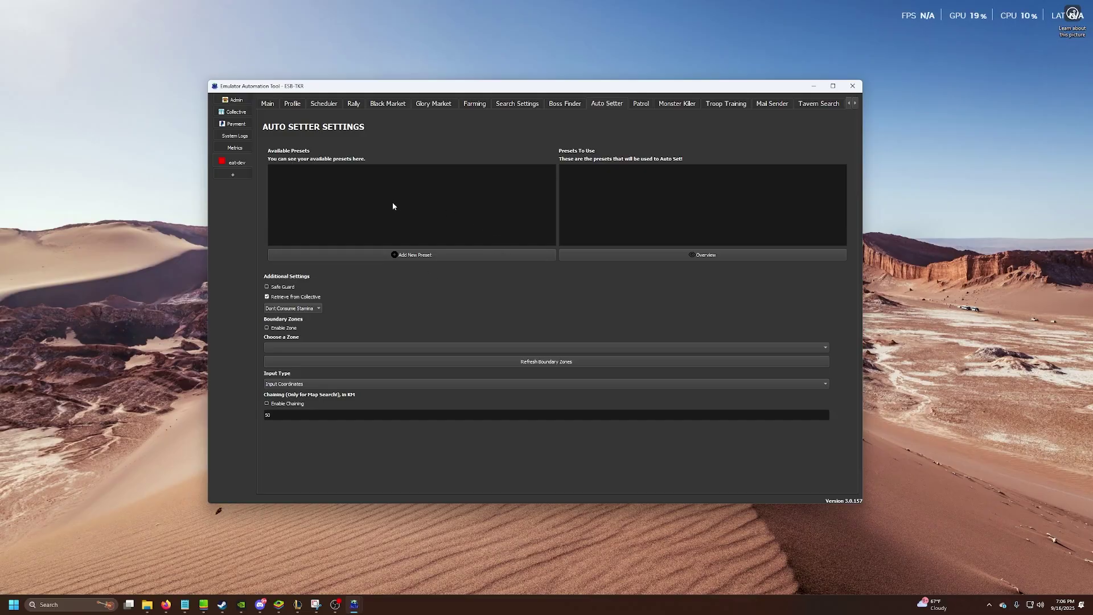
left_click(414, 256)
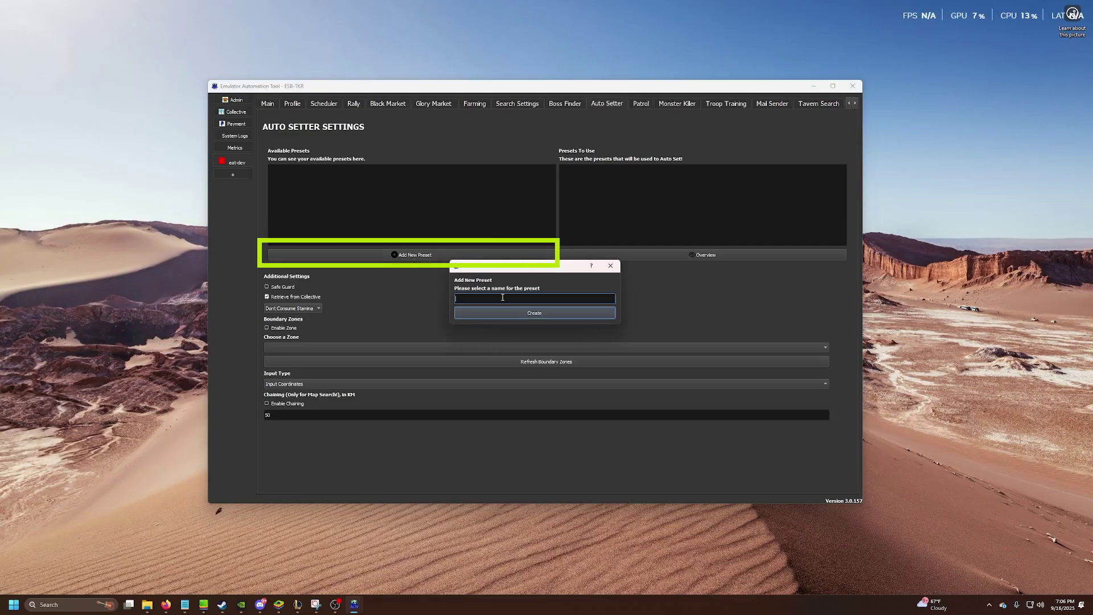
type("cerberus")
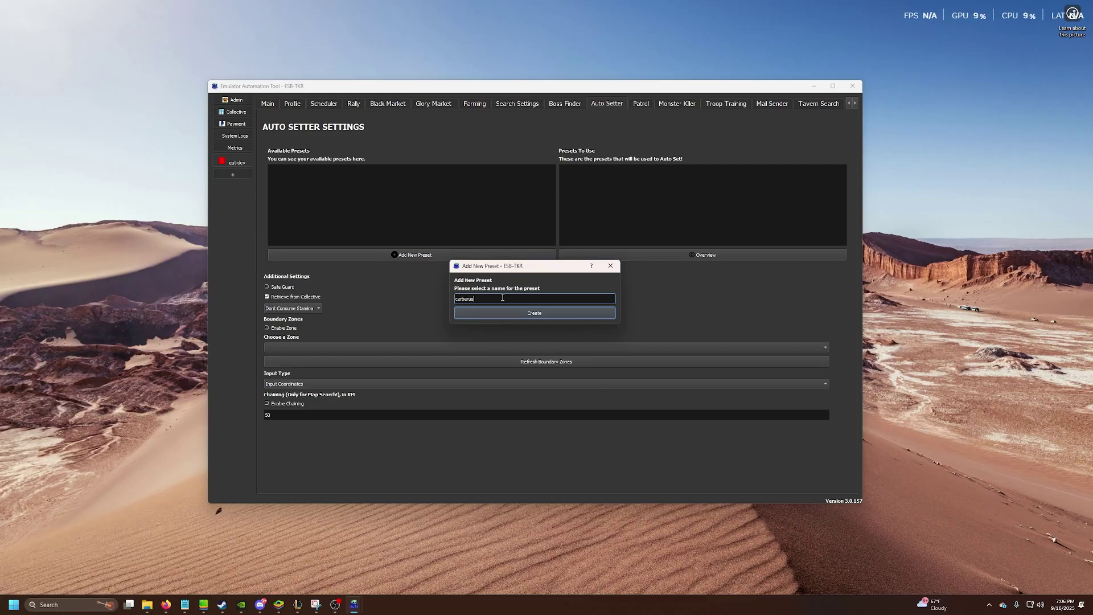
left_click(517, 312)
Enable Cerberus with levels 2, 3 and 4 in the cerberus preset and proceed to the troop settings
left_click(378, 177)
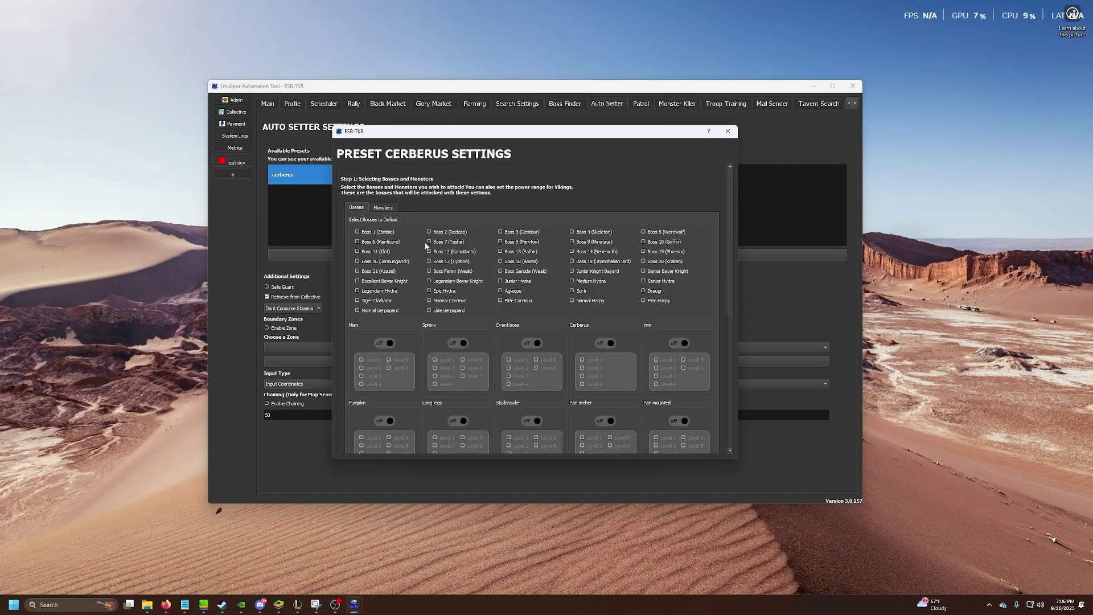
scroll(612, 323, "down", 1)
left_click(606, 318)
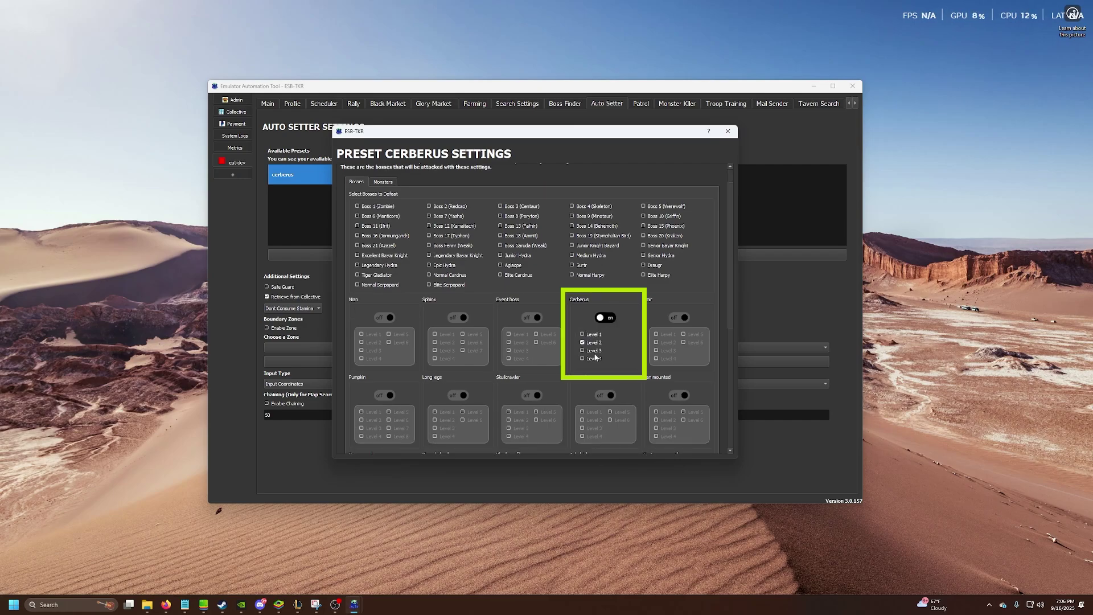
left_click(595, 357)
left_click(594, 350)
scroll(590, 360, "down", 1)
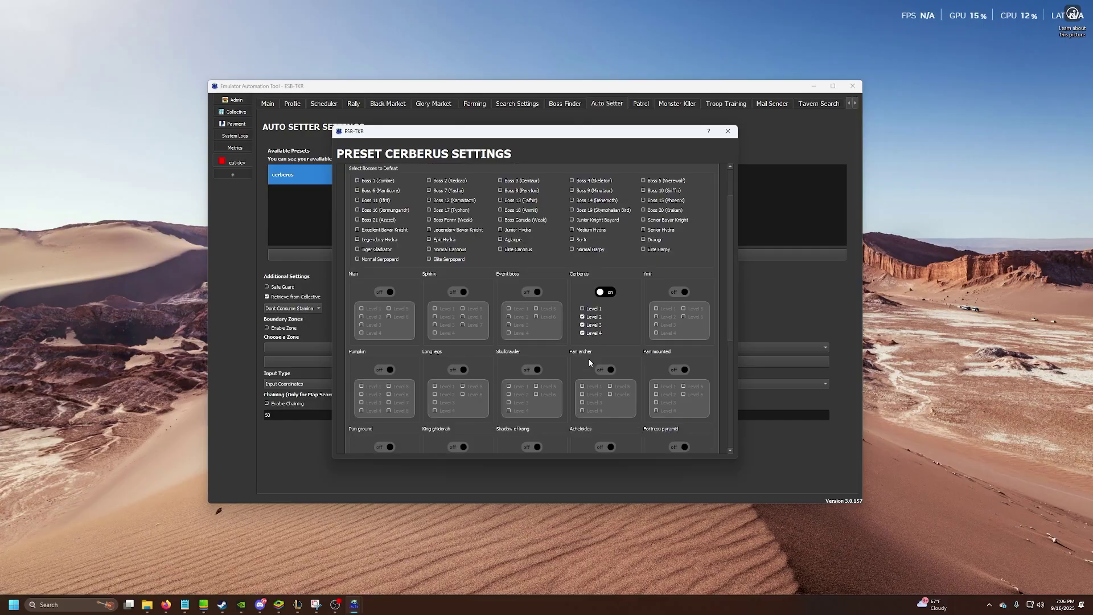
scroll(588, 360, "down", 5)
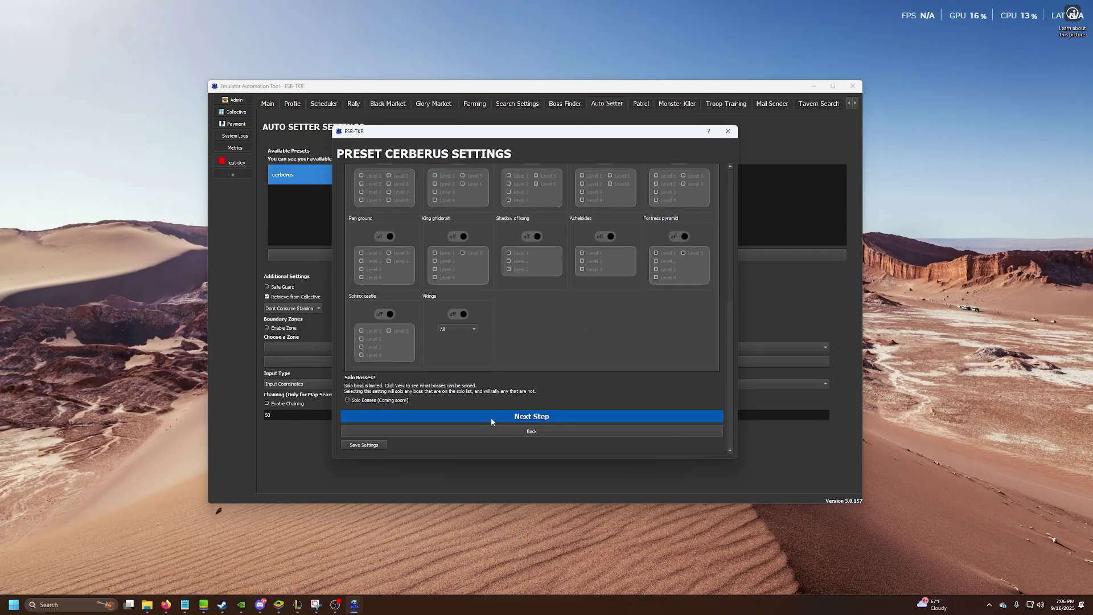
left_click(491, 418)
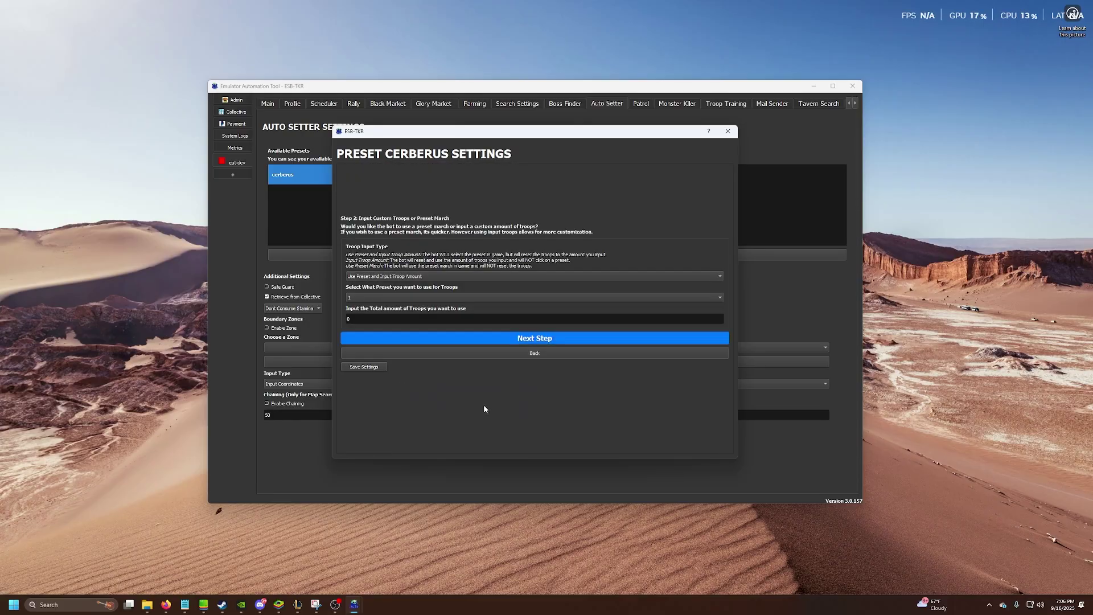
Keep the troop input type as Use Preset and Input Troop Amount and select troop preset 4 for the cerberus preset
left_click(367, 279)
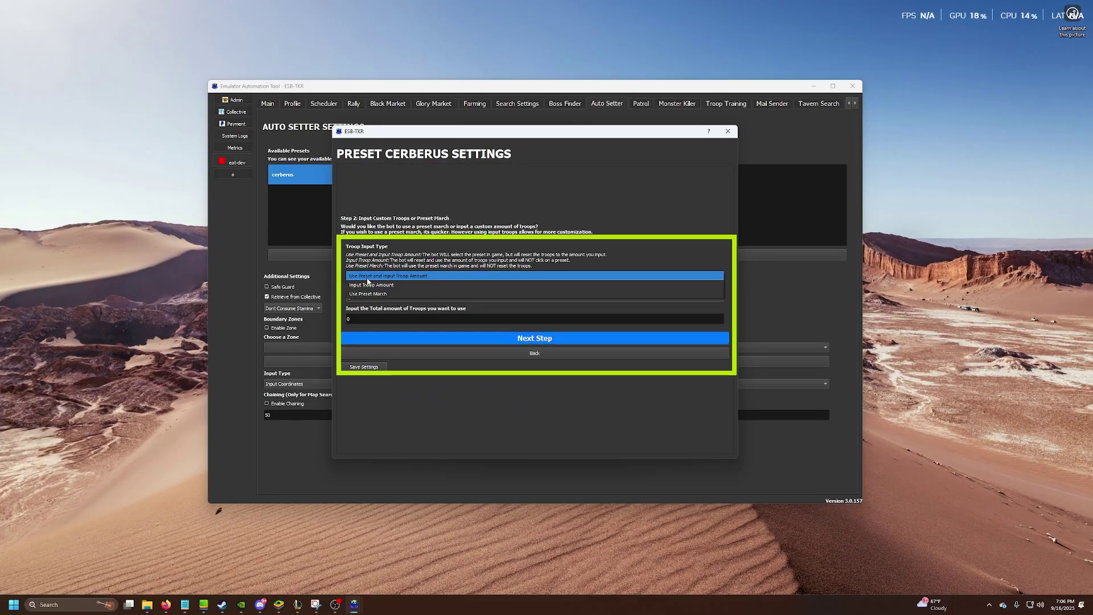
left_click(412, 276)
left_click(412, 278)
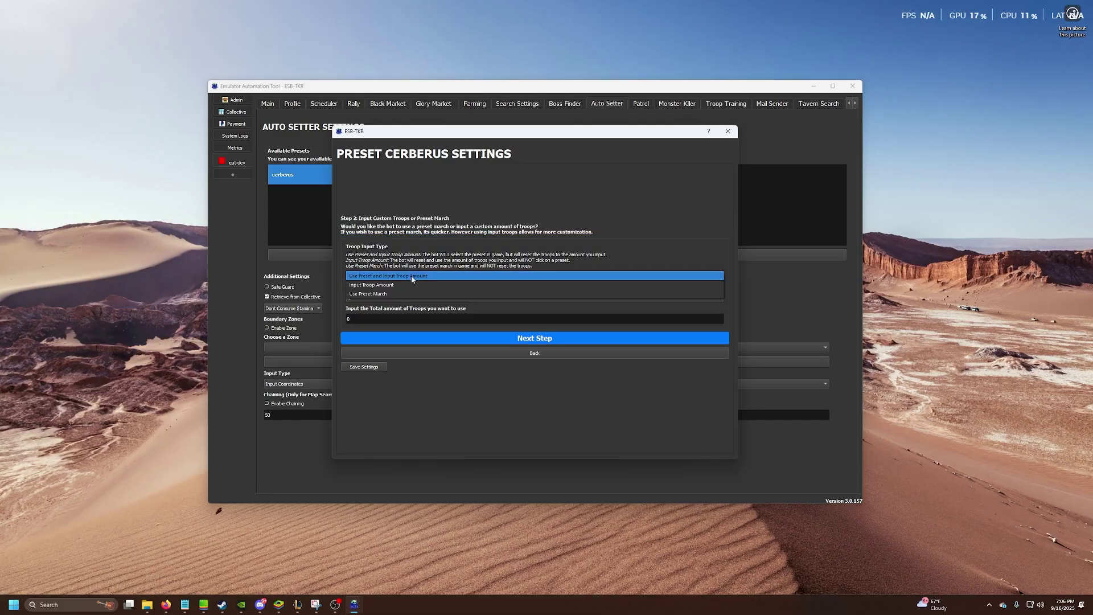
left_click(411, 276)
left_click(412, 277)
left_click(381, 279)
left_click(381, 305)
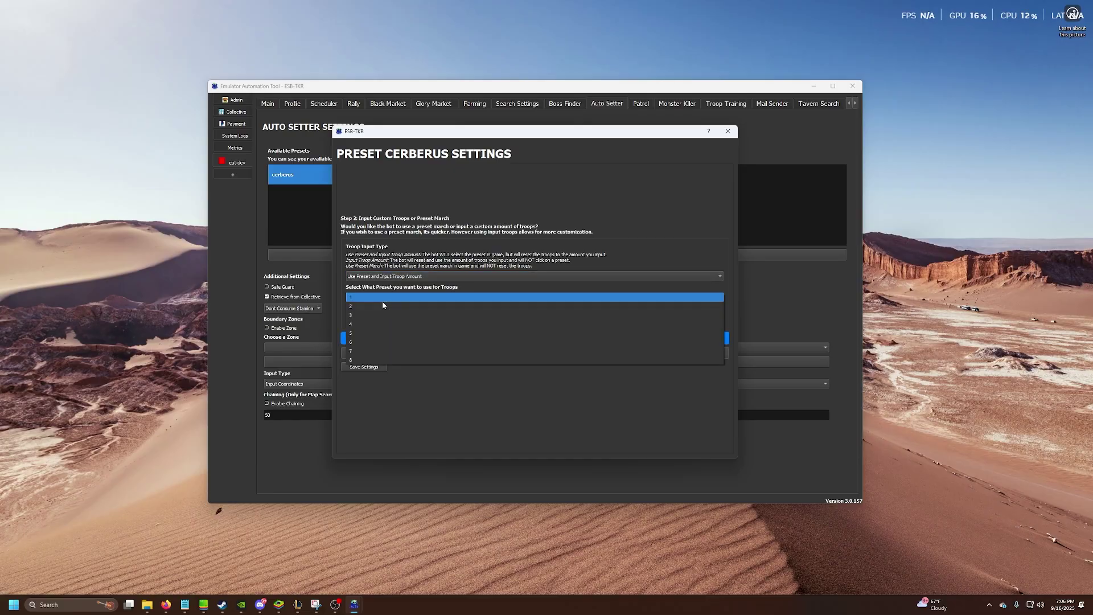
left_click(364, 325)
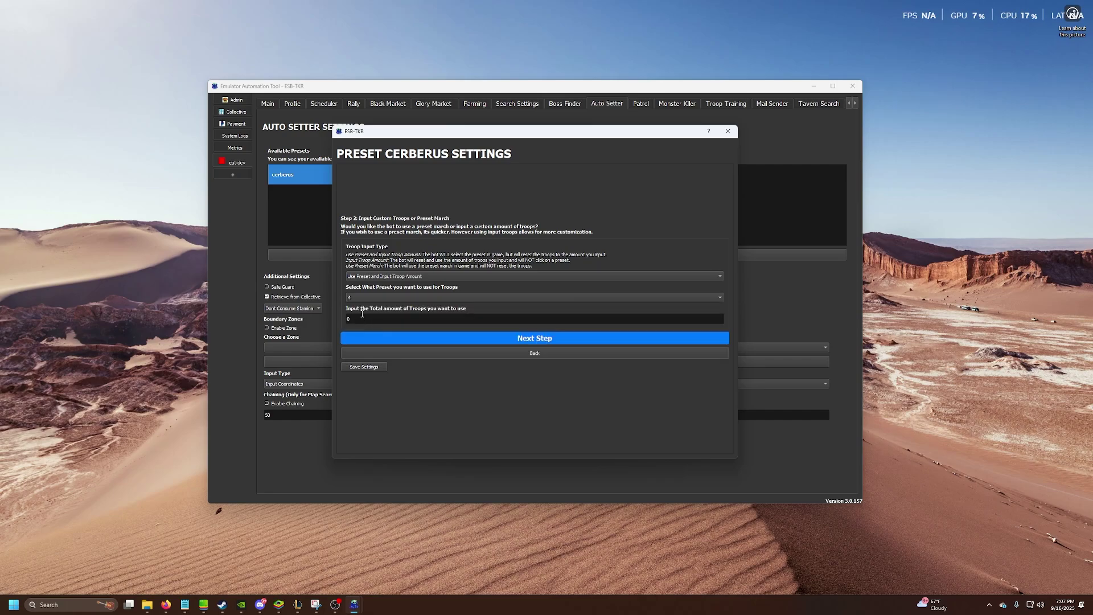
Set the total amount of troops to 3000000 and proceed with Mounted troops to the generals selection
left_click(415, 320)
type("3000000")
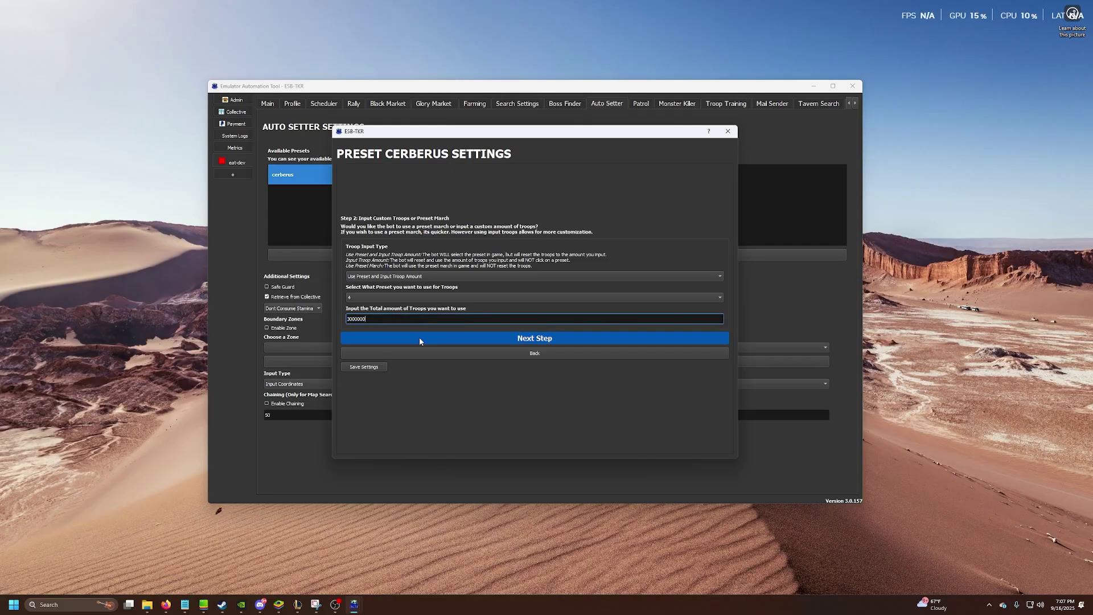
left_click(420, 337)
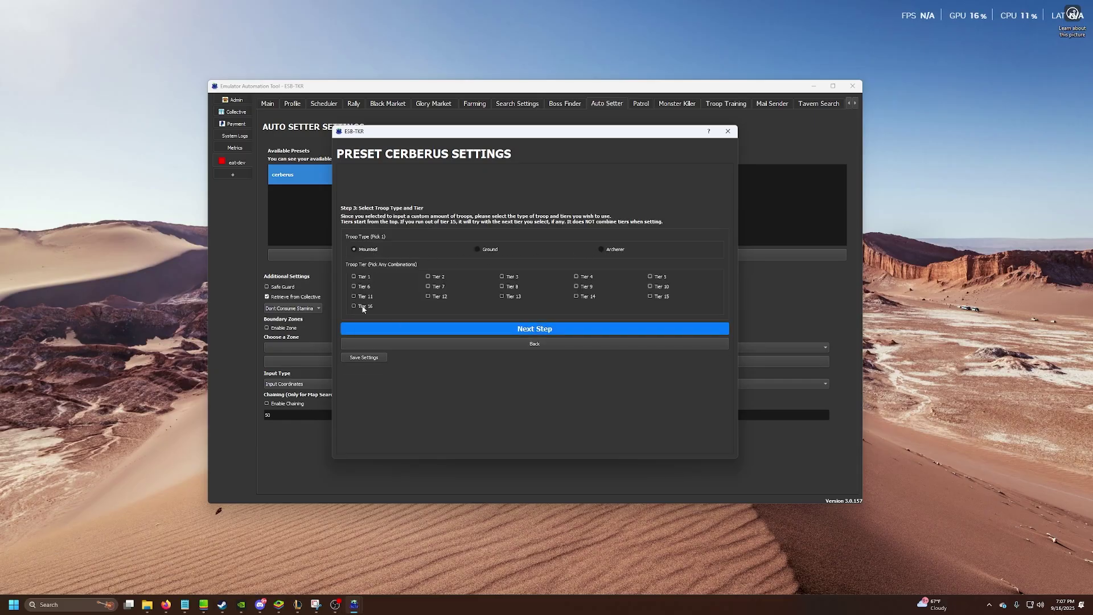
left_click(408, 328)
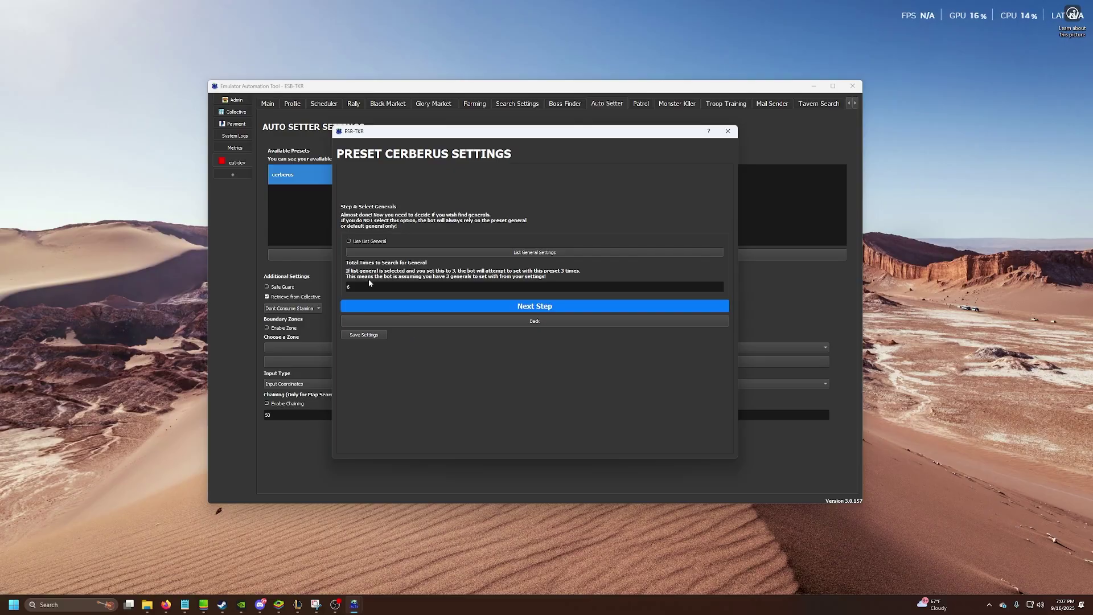
Enable Use List General and set the total times to search for a general to 2
left_click_drag(373, 137, 391, 146)
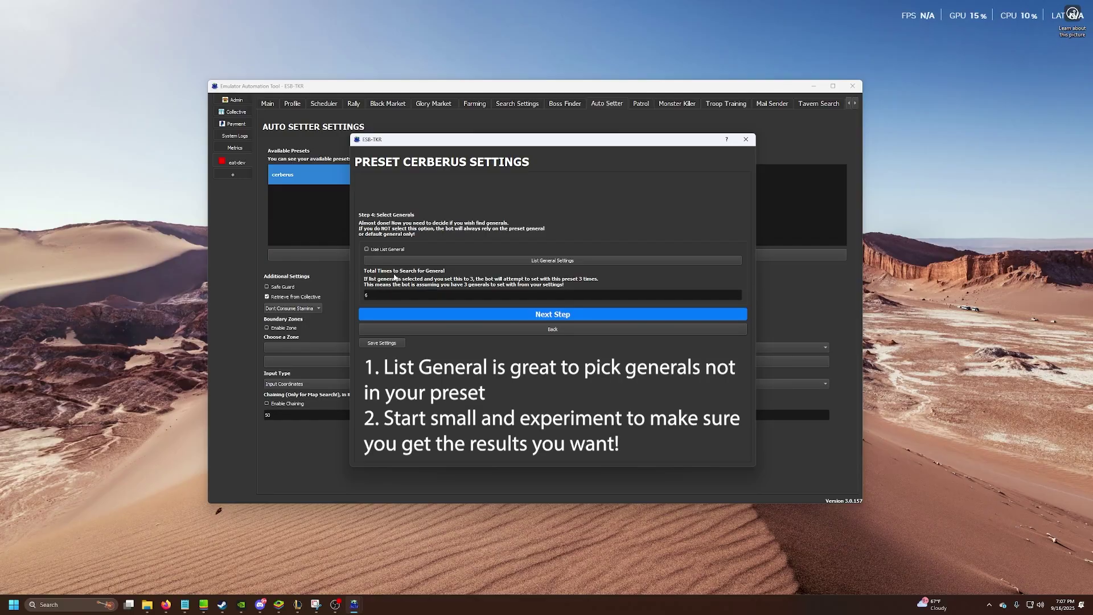
left_click_drag(402, 147, 403, 187)
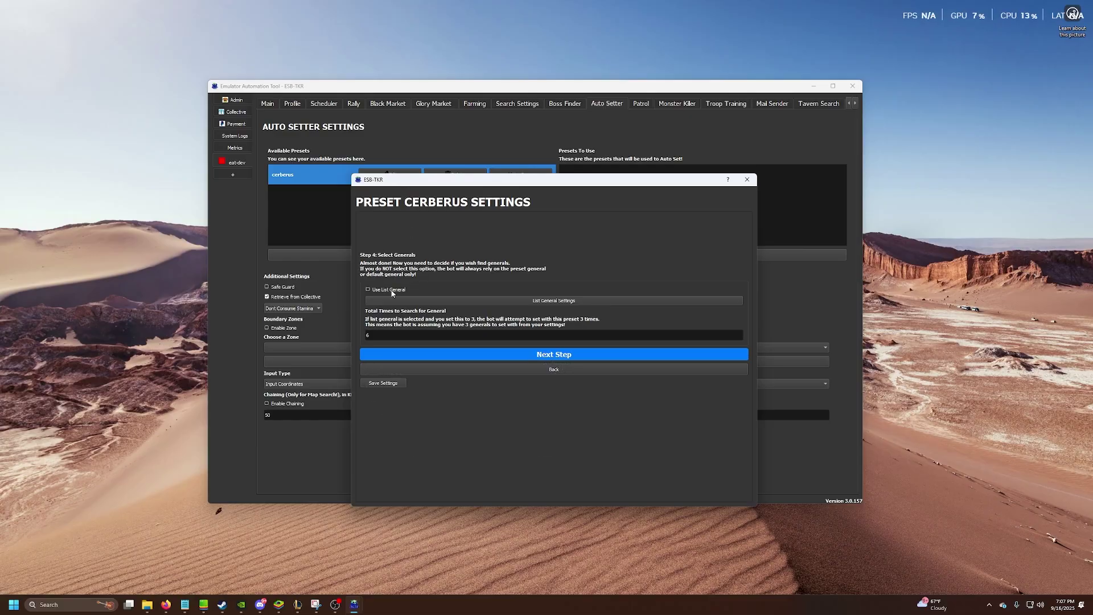
left_click(378, 335)
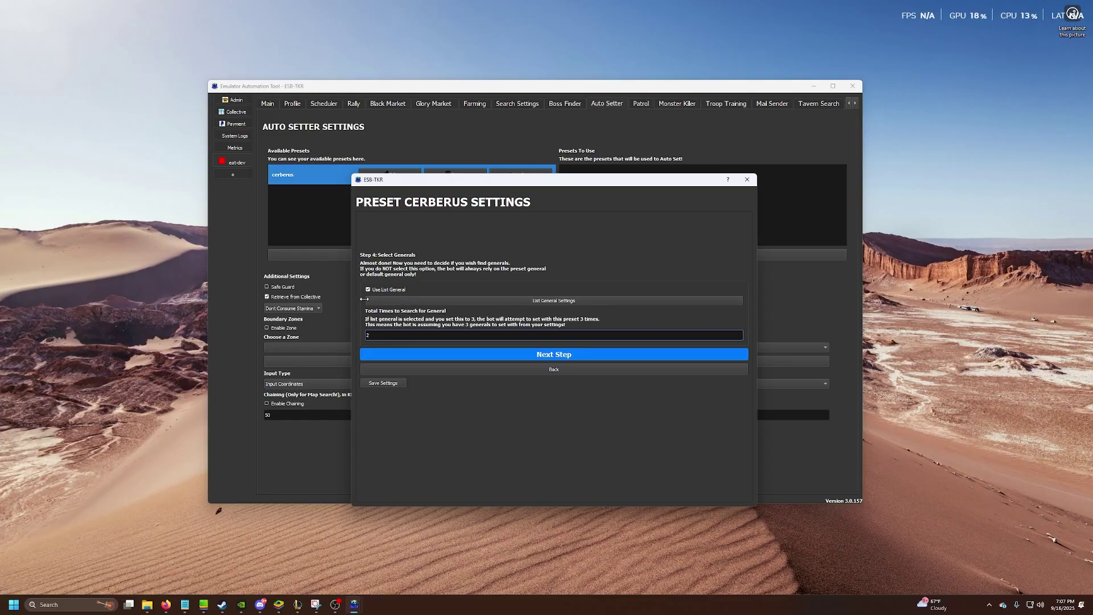
Enable Search Generals in the list general settings and add Aethelflaed to the generals to search
left_click(428, 300)
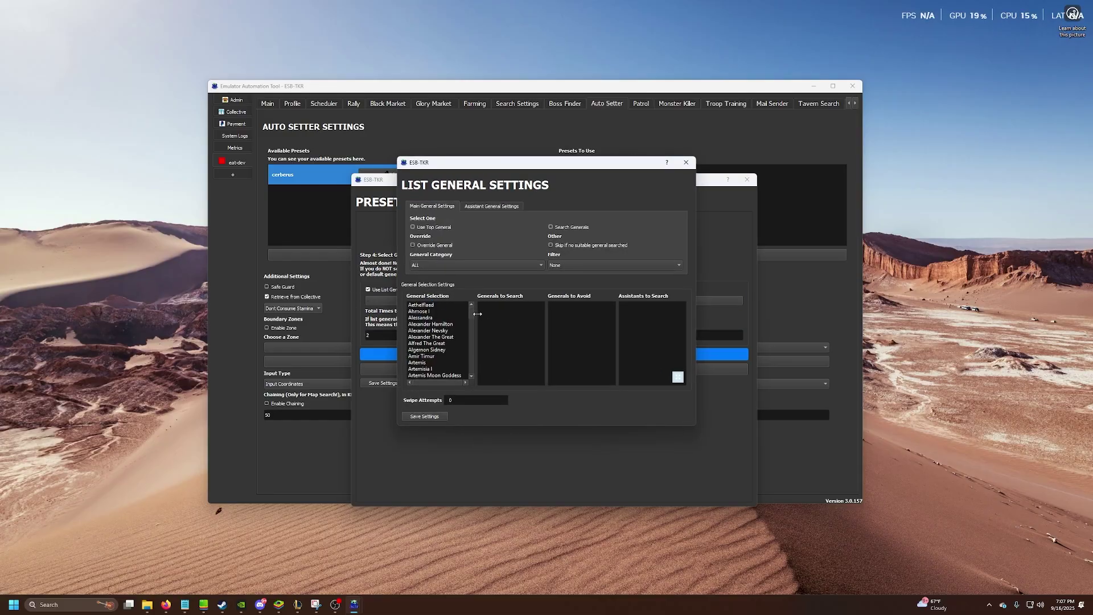
left_click(551, 226)
scroll(438, 315, "down", 5)
scroll(437, 315, "up", 5)
left_click_drag(428, 306, 504, 310)
left_click(501, 308)
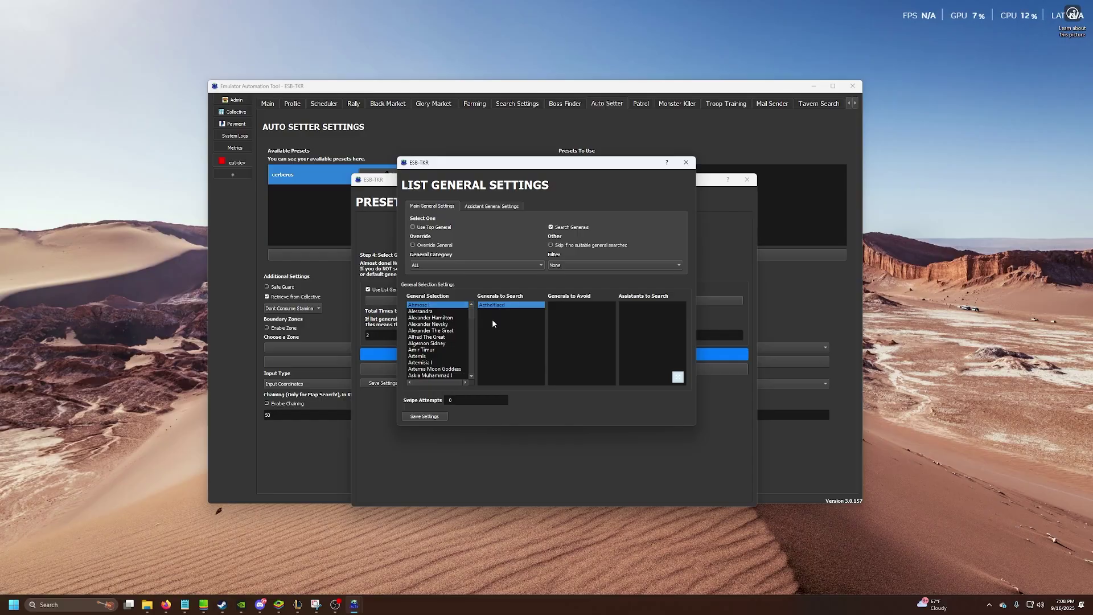
Examine the assistant general settings and the general category and filter options, and close the list general settings
left_click(508, 207)
left_click(447, 208)
left_click(489, 208)
key("Left")
left_click(459, 265)
left_click(459, 266)
left_click(459, 266)
left_click(466, 265)
left_click(567, 265)
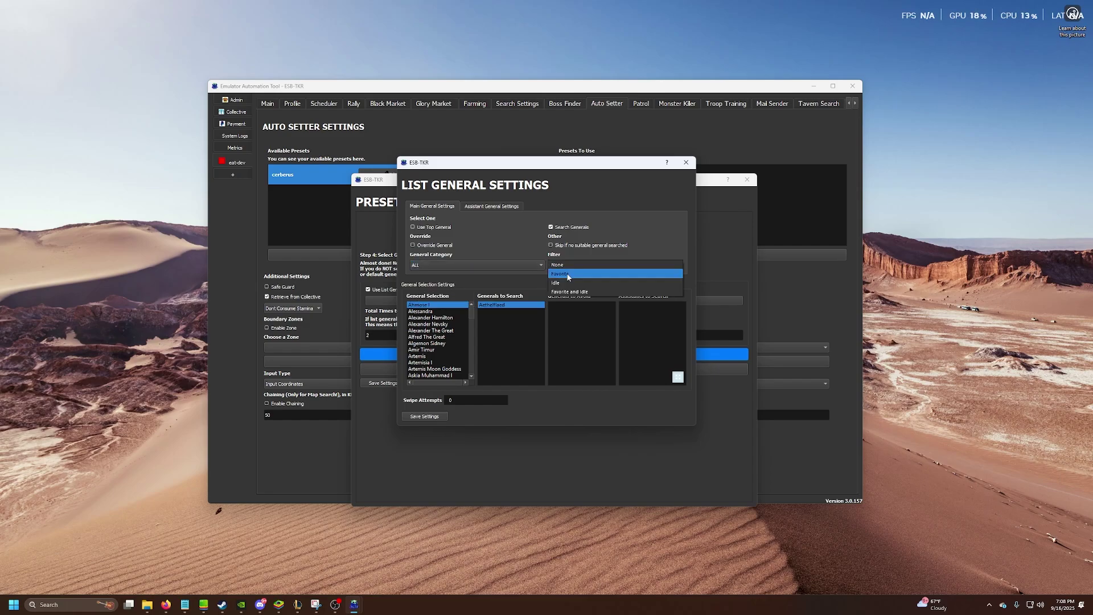
left_click(563, 266)
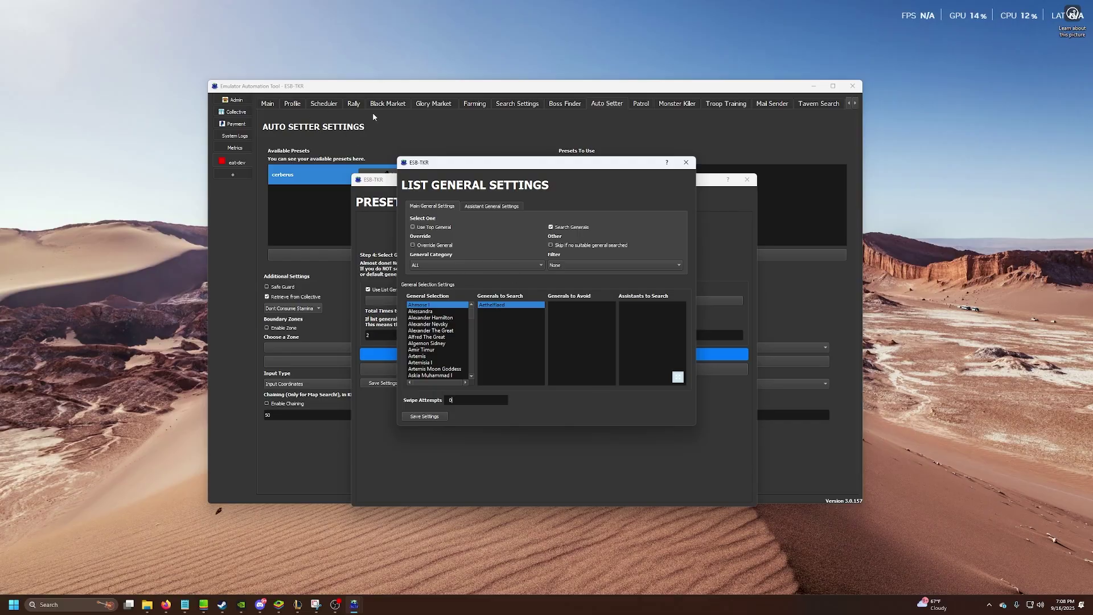
left_click(686, 162)
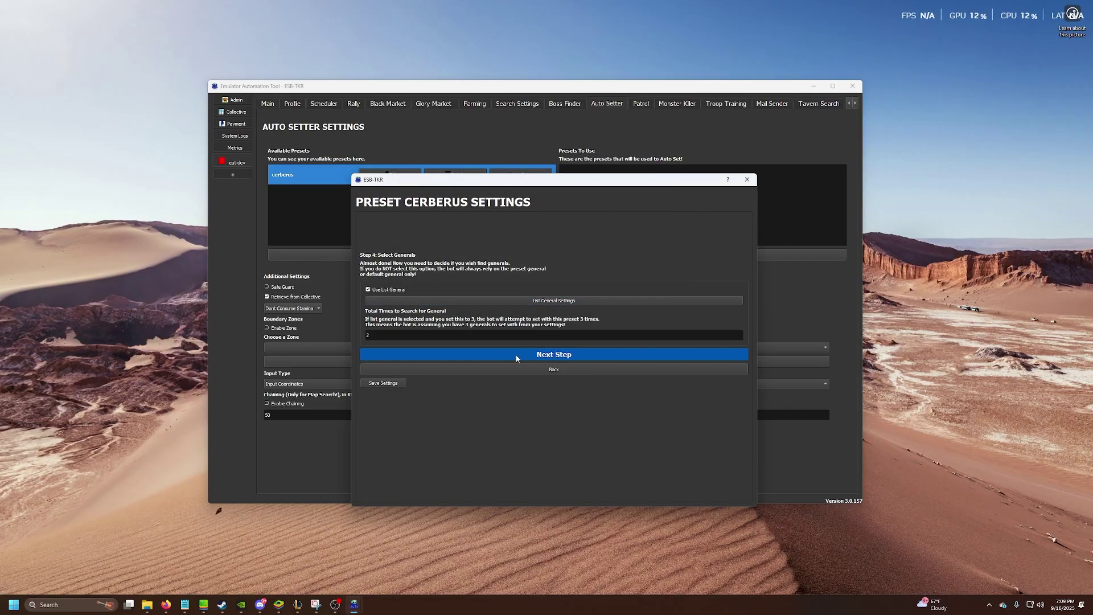
Finish the cerberus preset setup and move the preset into the presets to use
left_click(516, 356)
left_click(399, 308)
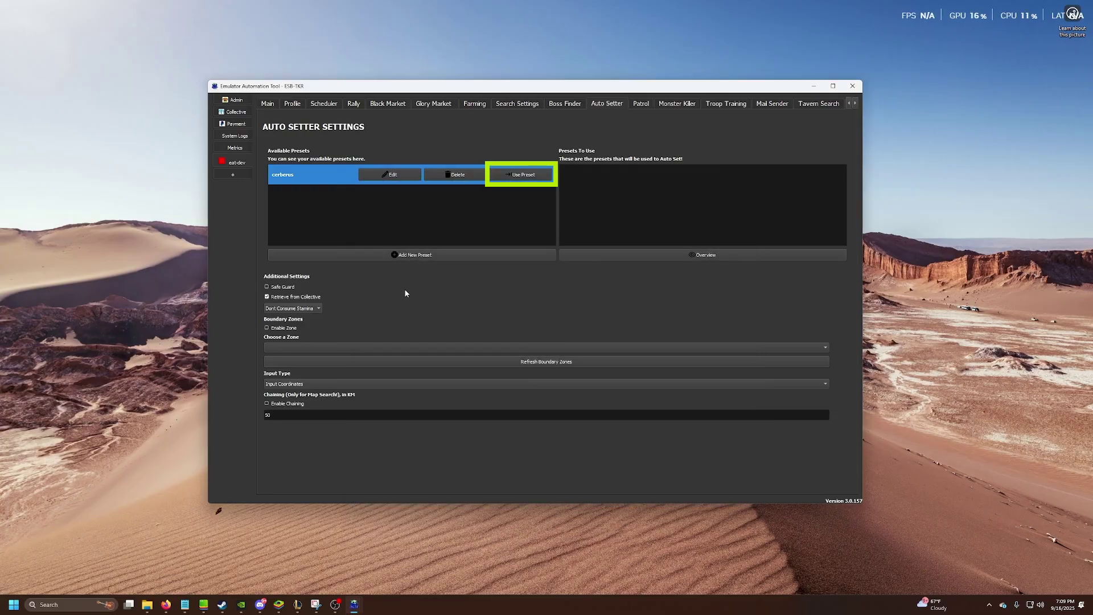
left_click(515, 175)
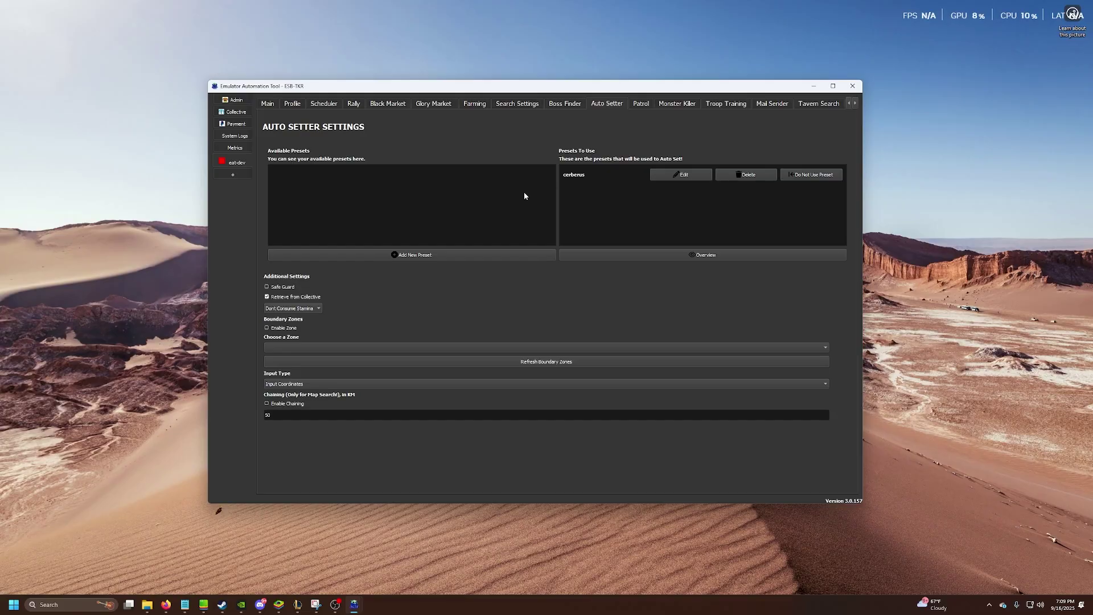
Create a collective boundary grid named "avoid top left" and mark a zone over the grid's top-left corner, starting near (275, 0)
left_click(232, 112)
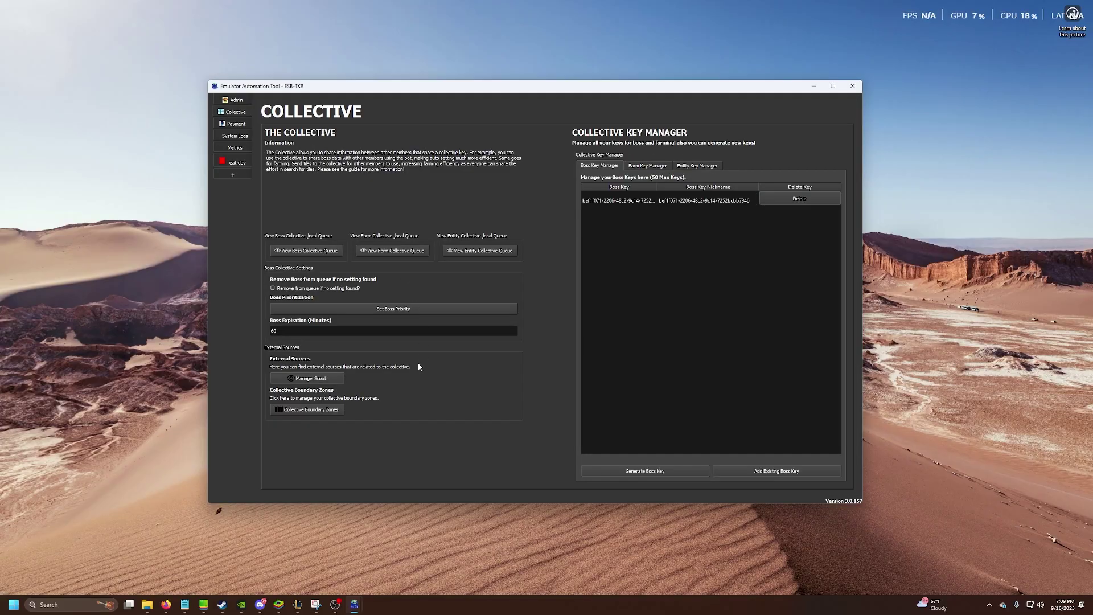
left_click(332, 410)
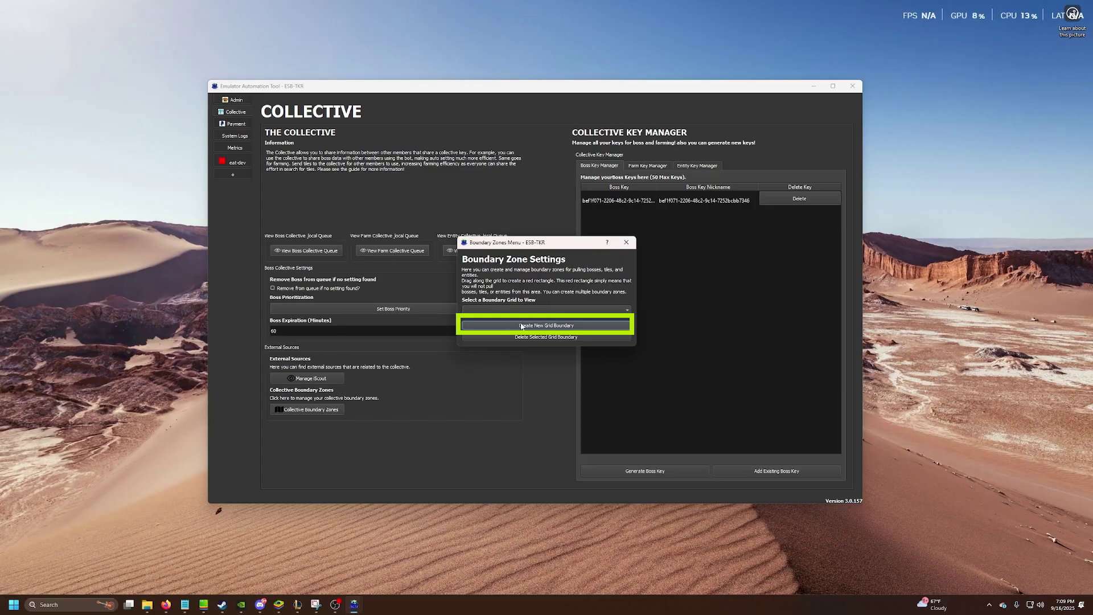
left_click(523, 327)
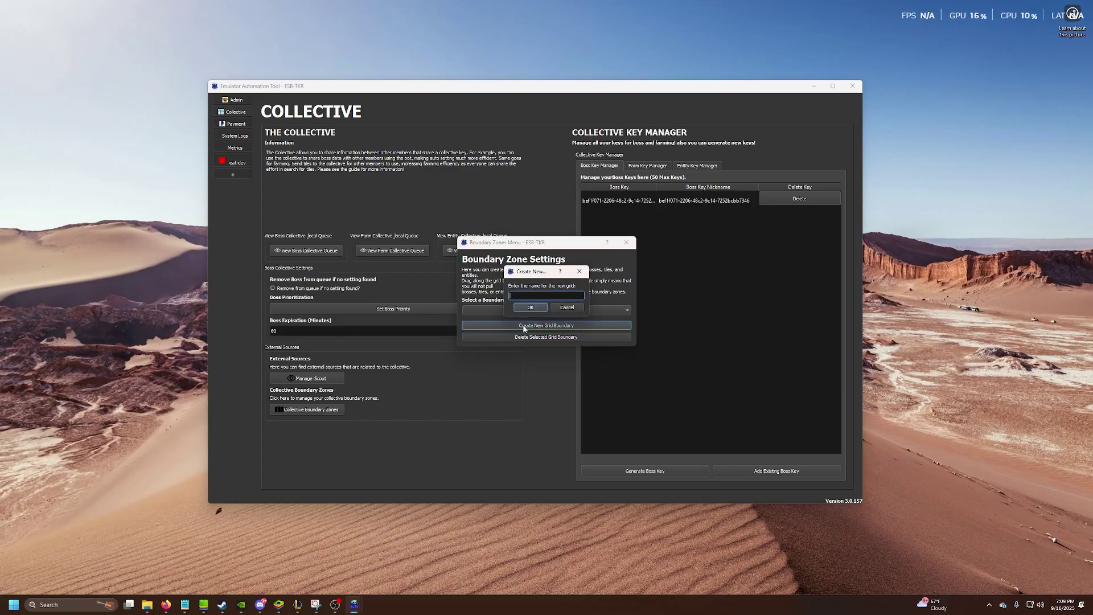
type("avoid top left")
left_click(530, 308)
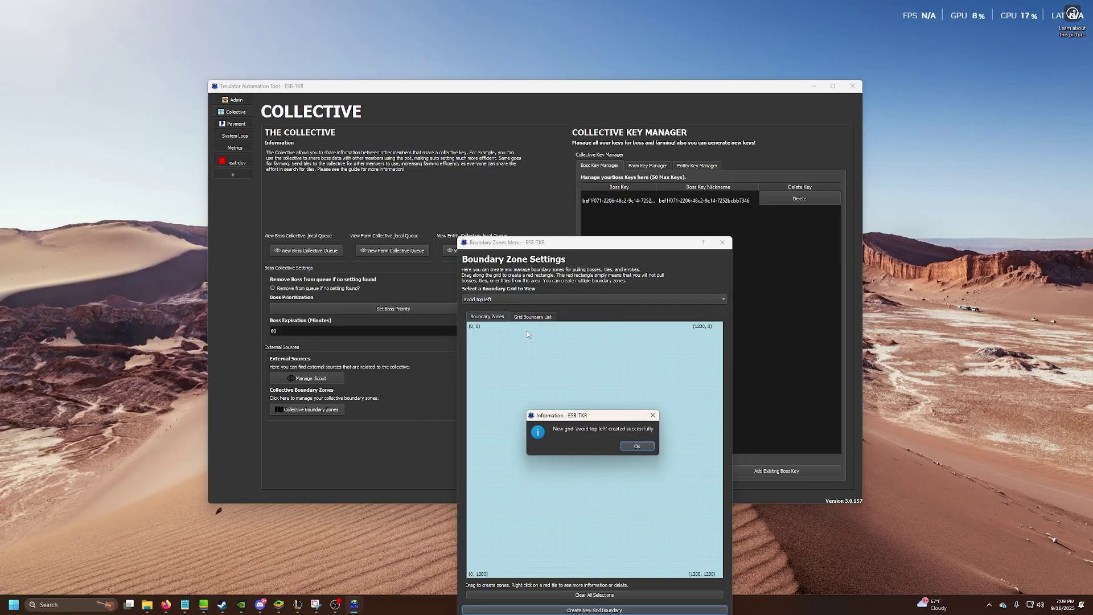
left_click(621, 444)
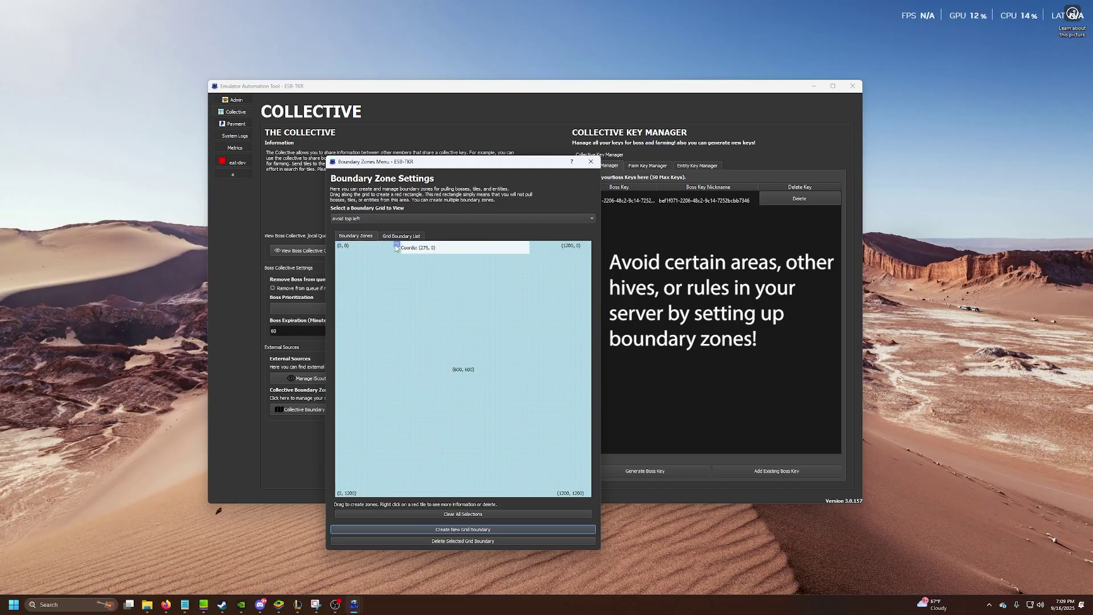
left_click_drag(398, 244, 338, 292)
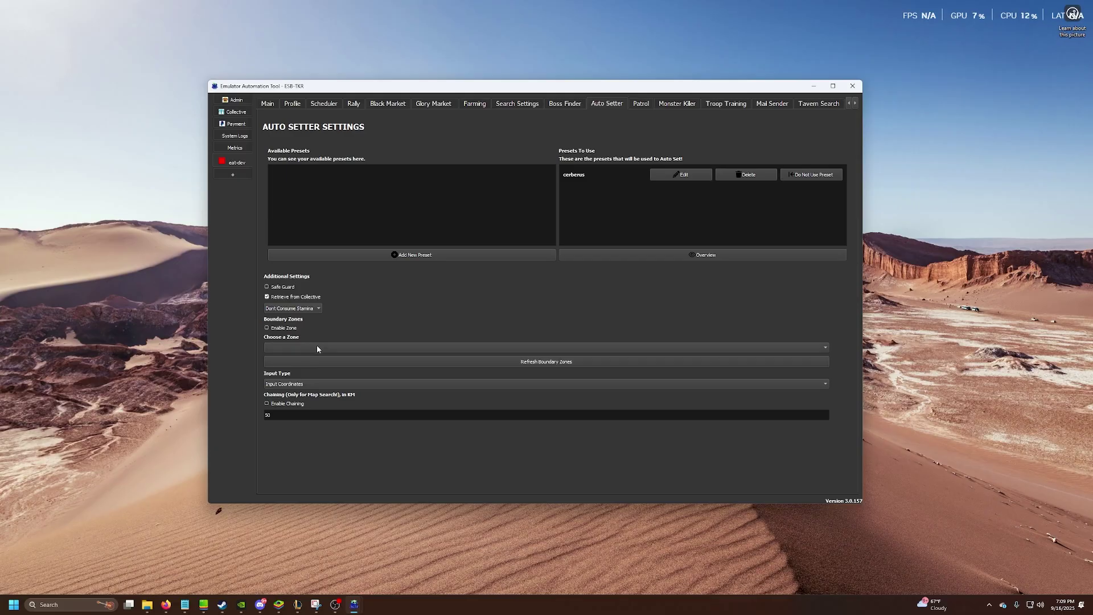
Enable the boundary zone option in the eat-dev instance's Auto Setter settings
left_click(288, 329)
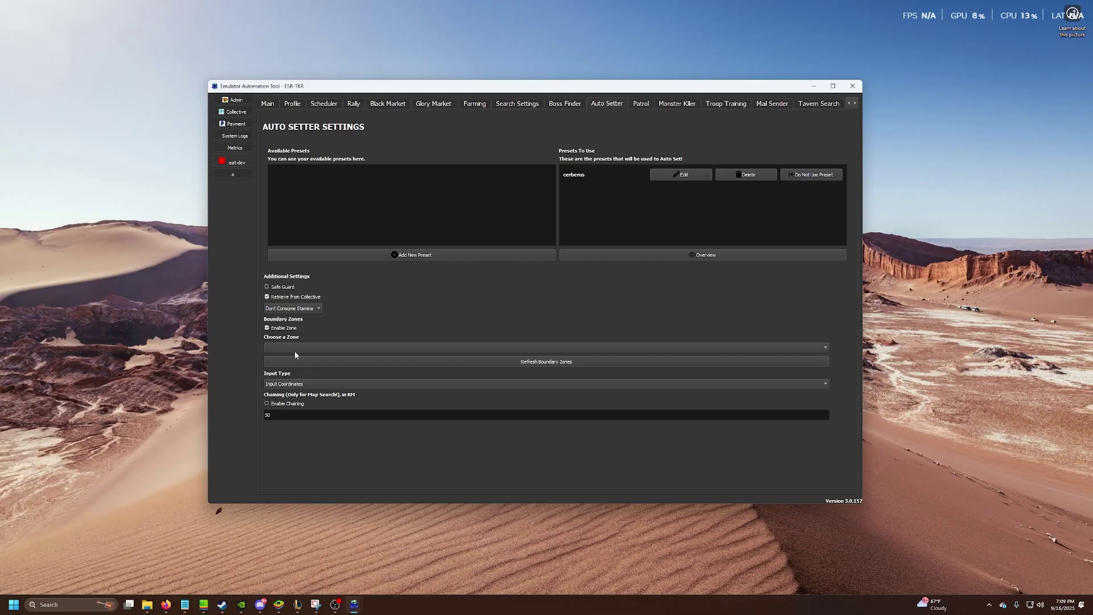